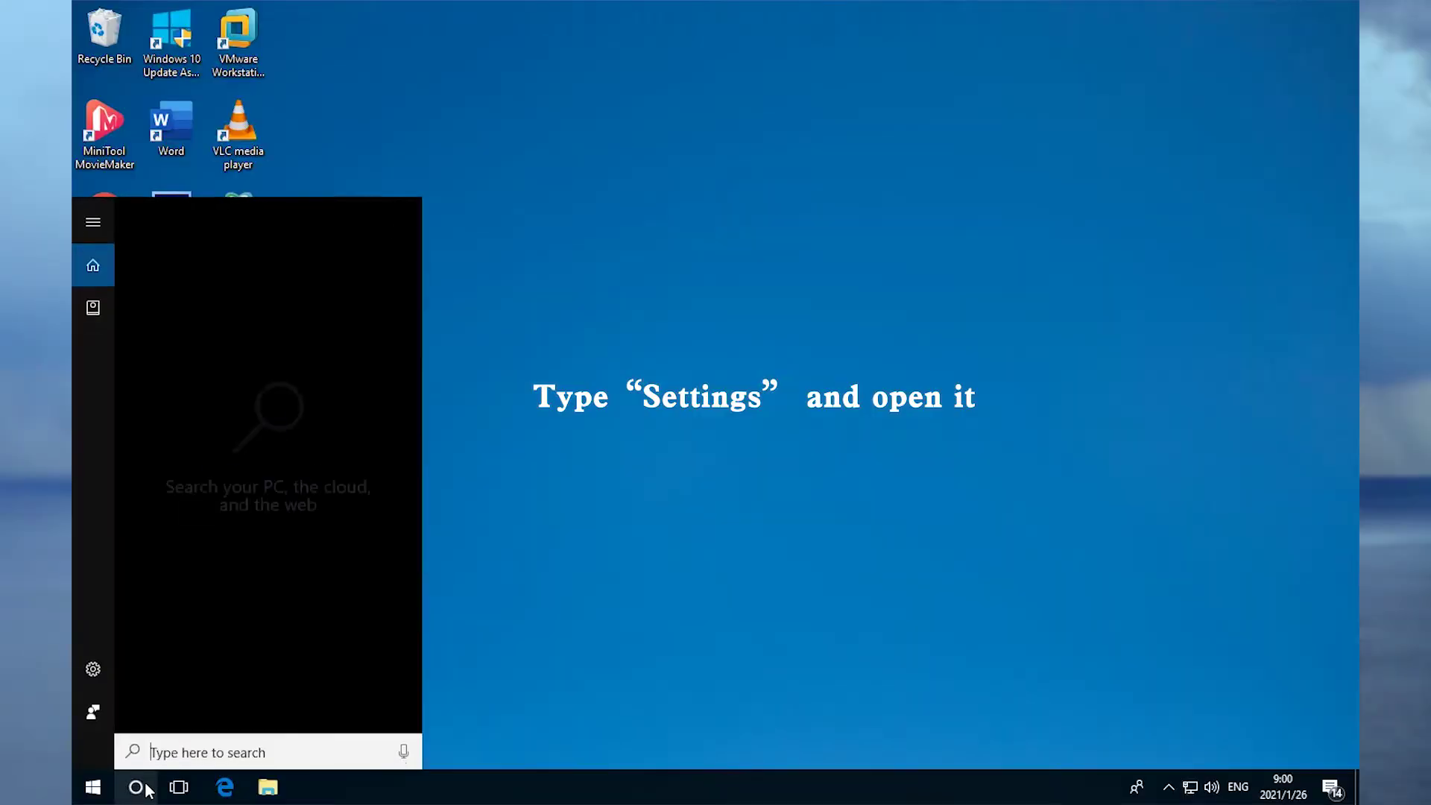
pyautogui.write('s')
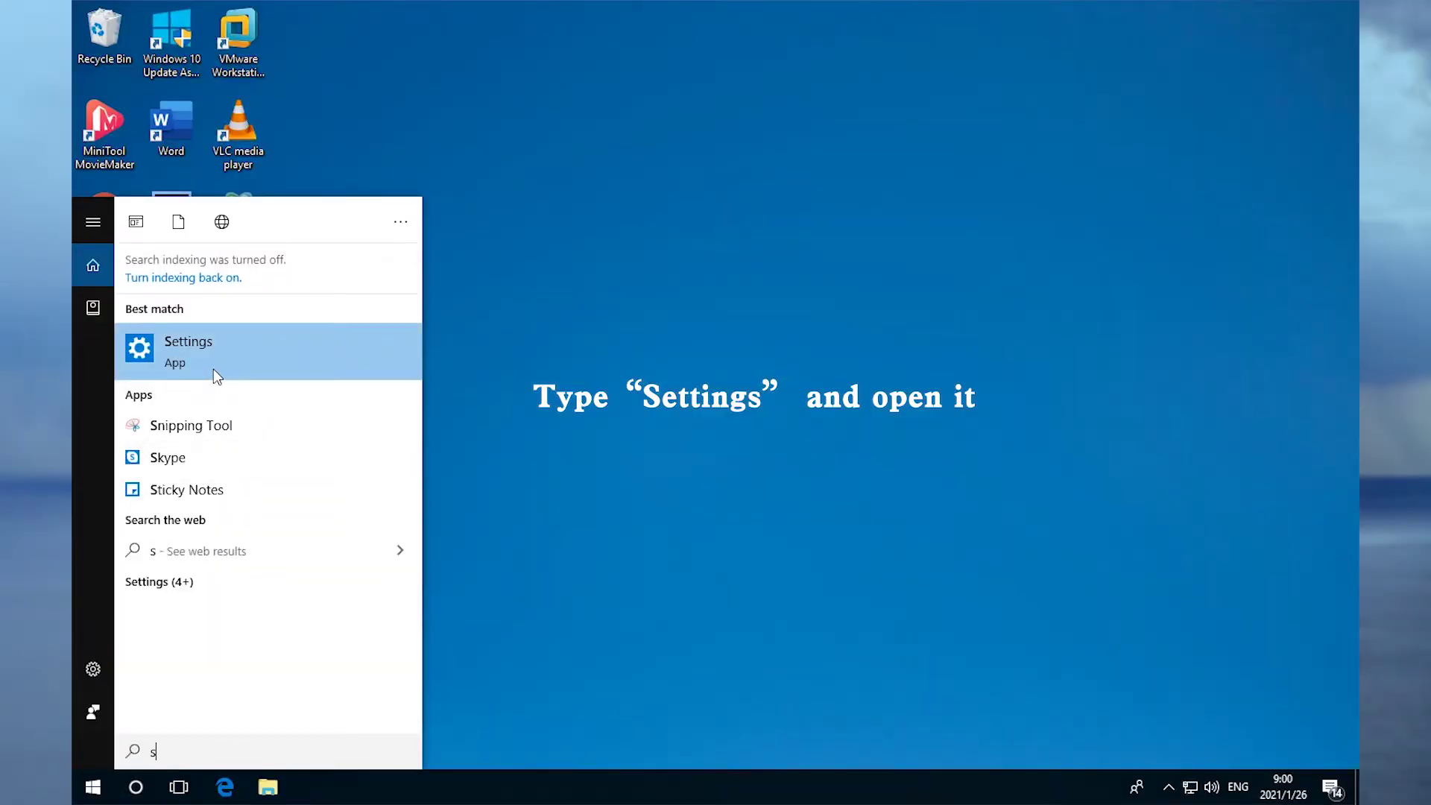
# - Reach Virus & threat protection settings via Settings > Update & Security > Windows Defender Security Center
pyautogui.click(213, 369)
pyautogui.scroll(-2, 673, 508)
pyautogui.click(673, 508)
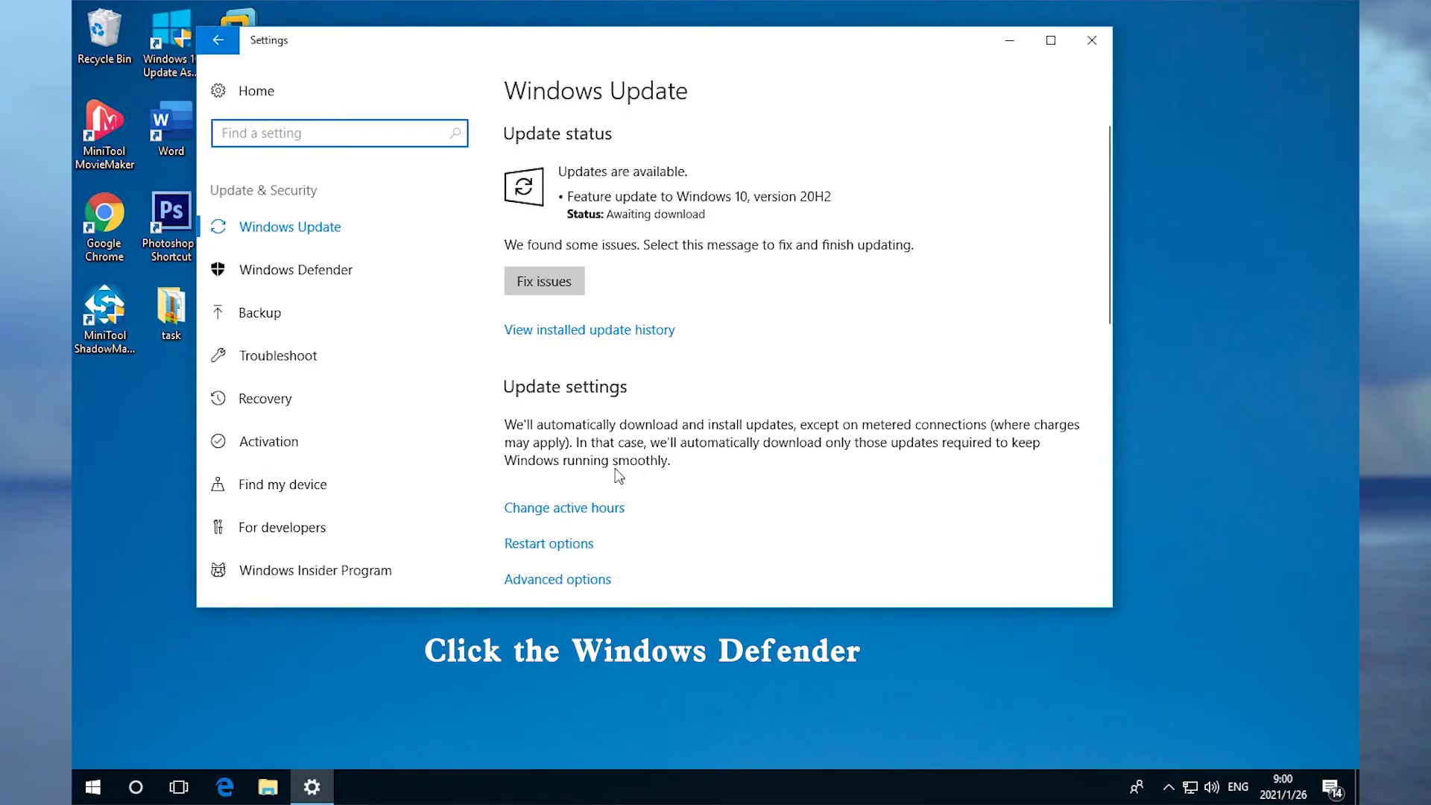
pyautogui.click(315, 287)
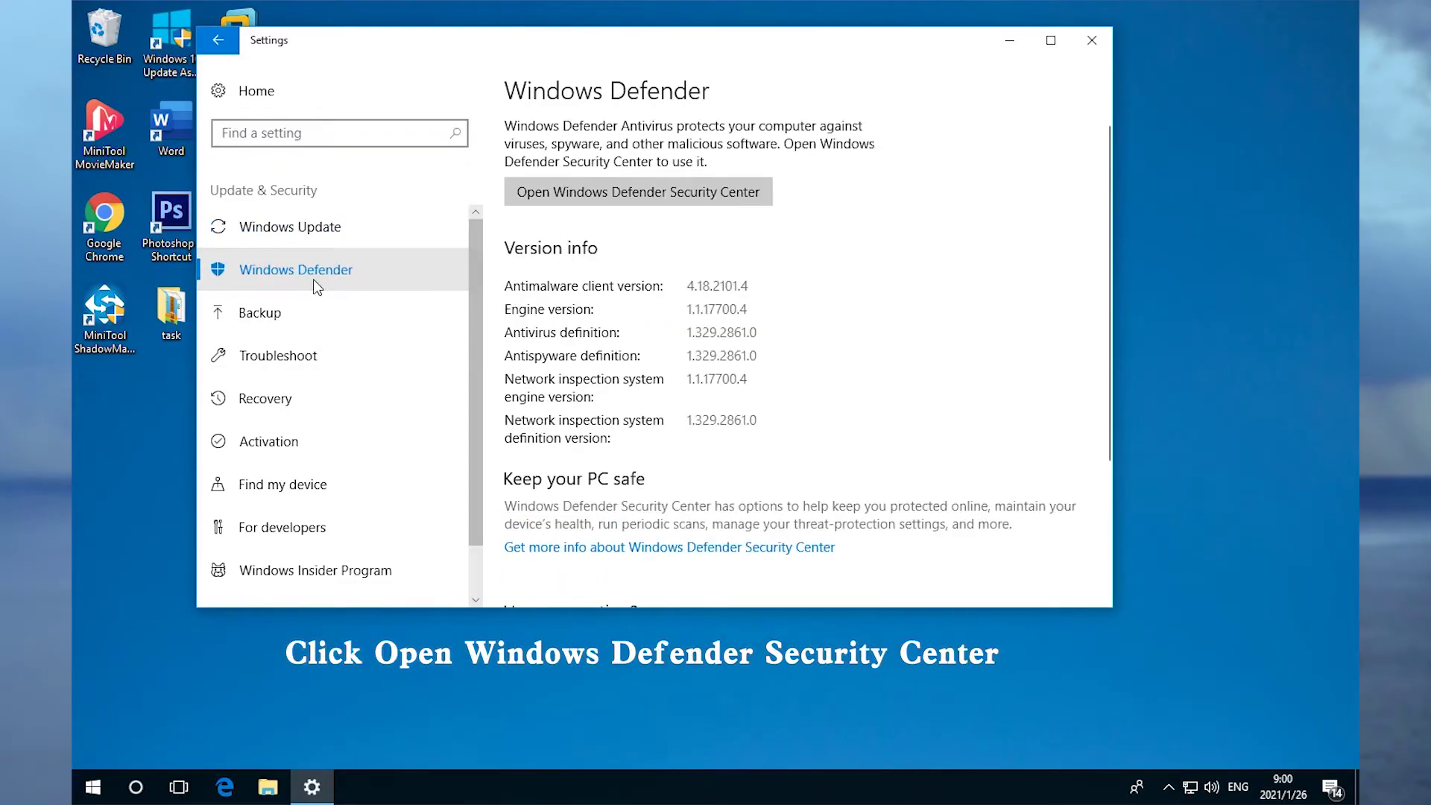
pyautogui.click(736, 197)
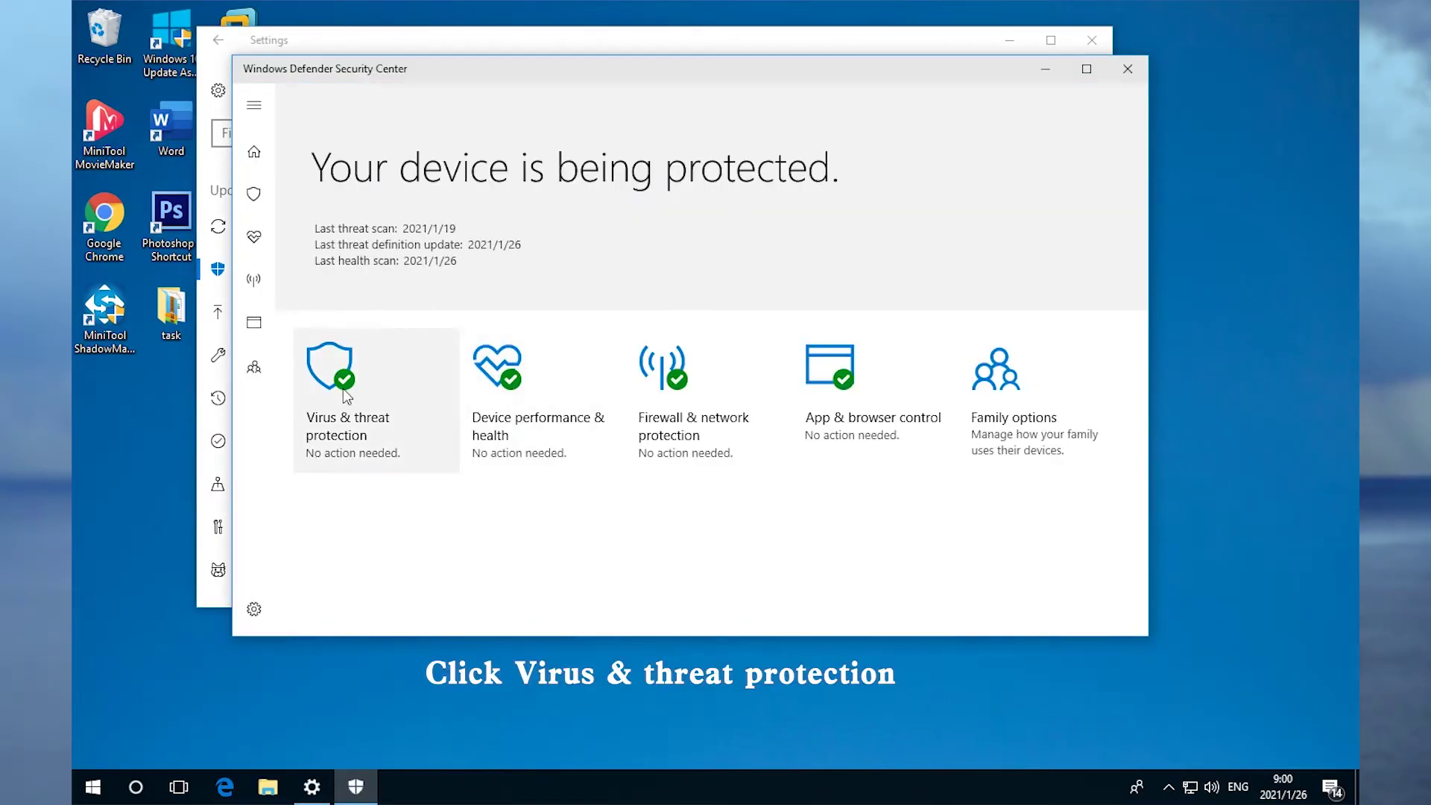
pyautogui.click(346, 396)
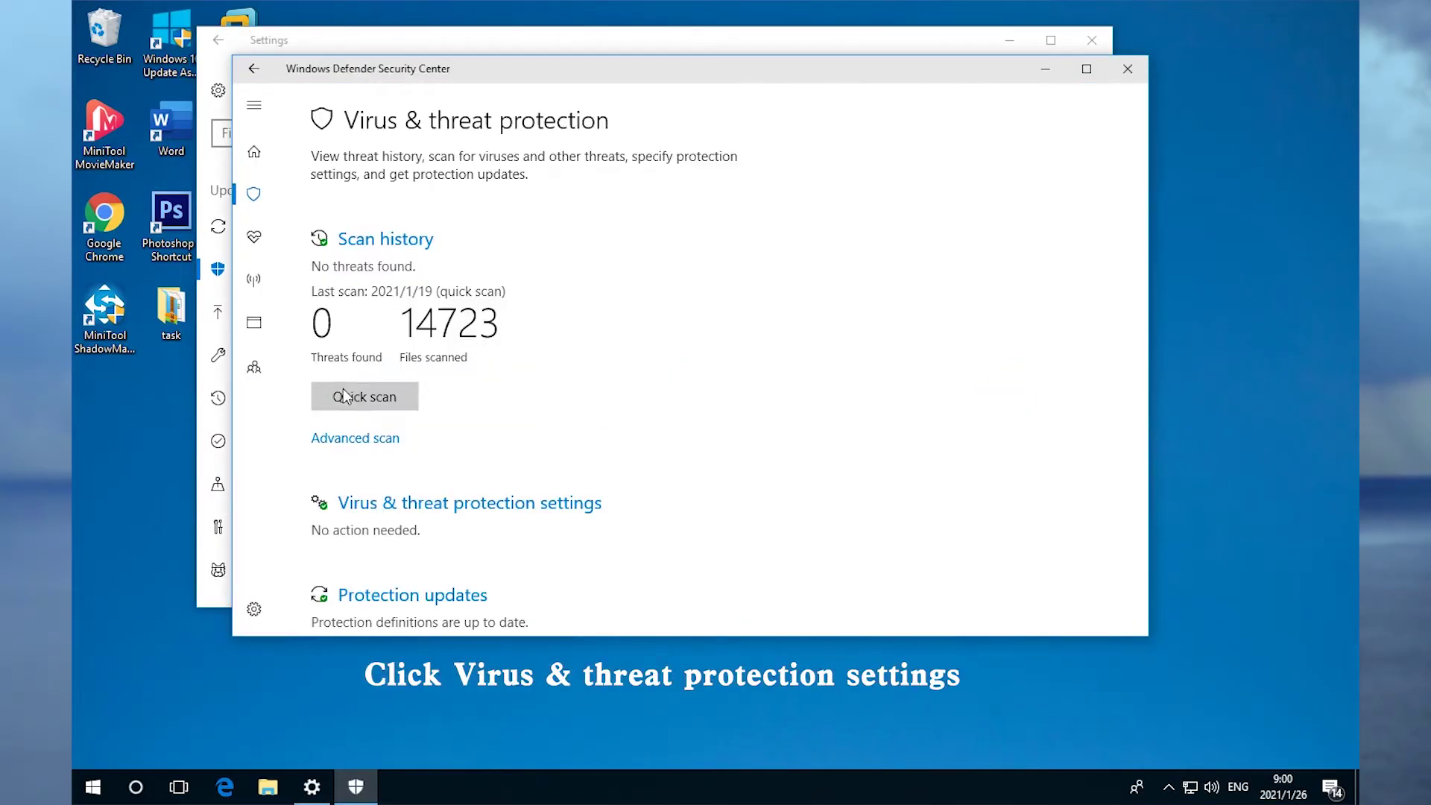
pyautogui.click(506, 502)
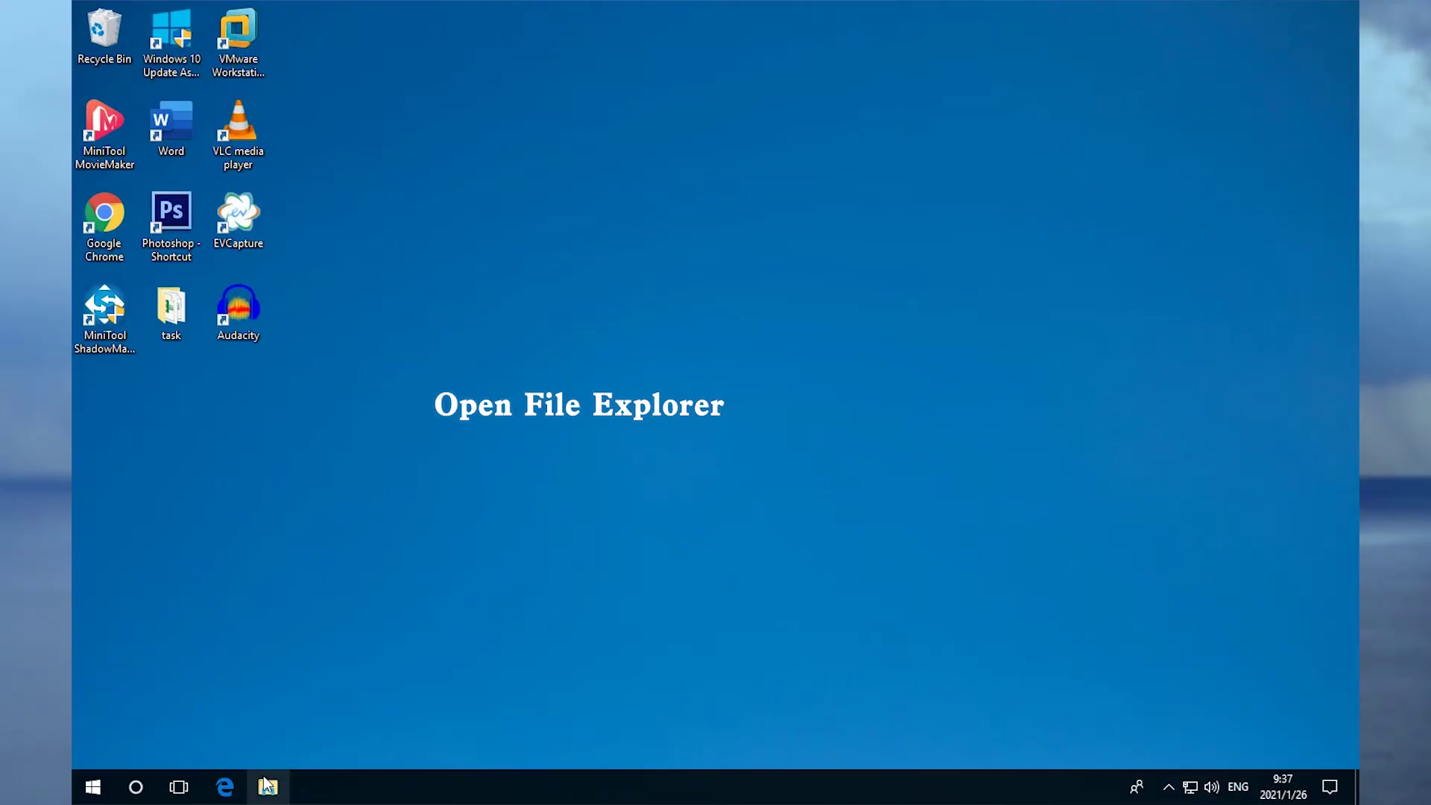
# - Open Computer Management from This PC's Manage option in File Explorer
pyautogui.click(269, 787)
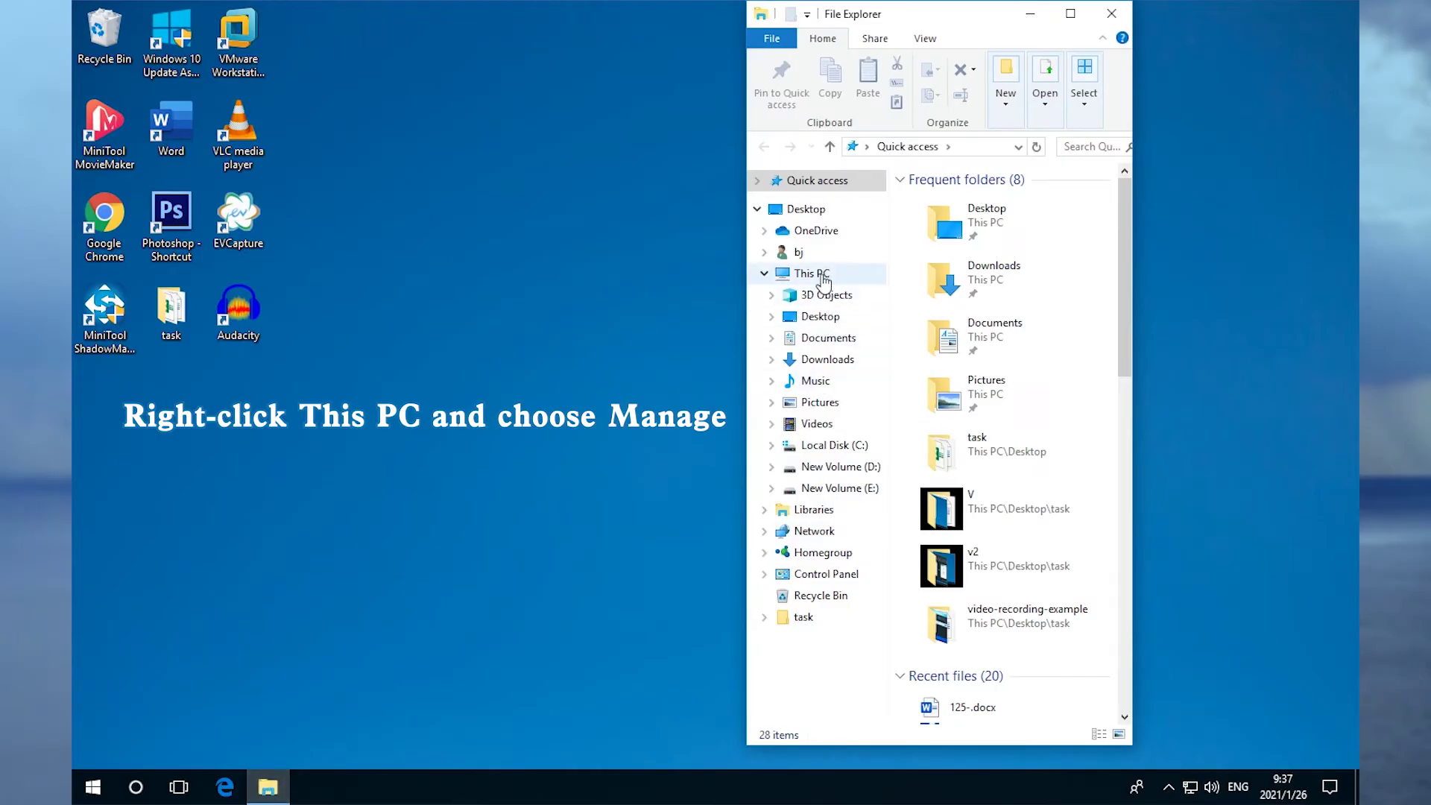
pyautogui.click(821, 279)
pyautogui.rightClick(821, 280)
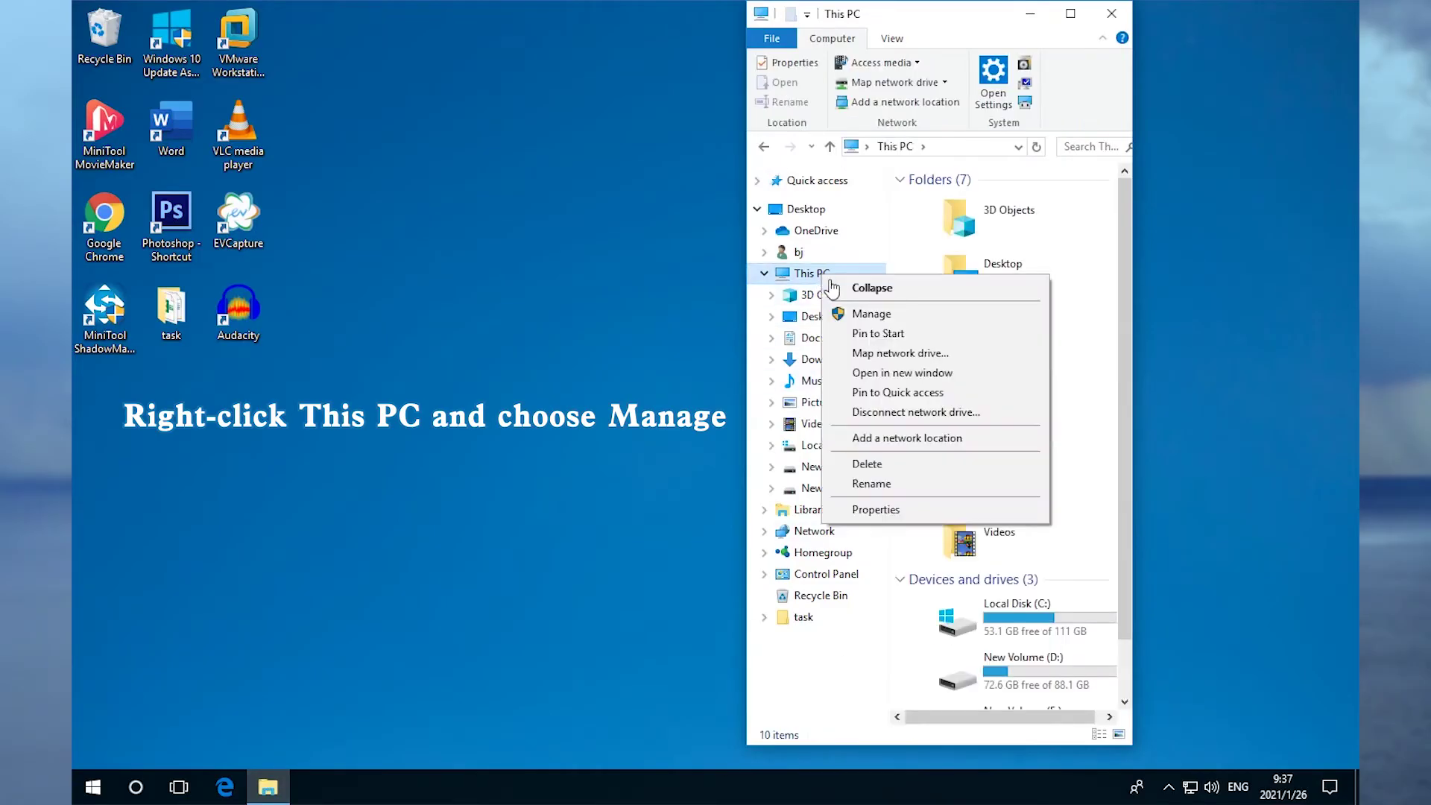
pyautogui.click(862, 313)
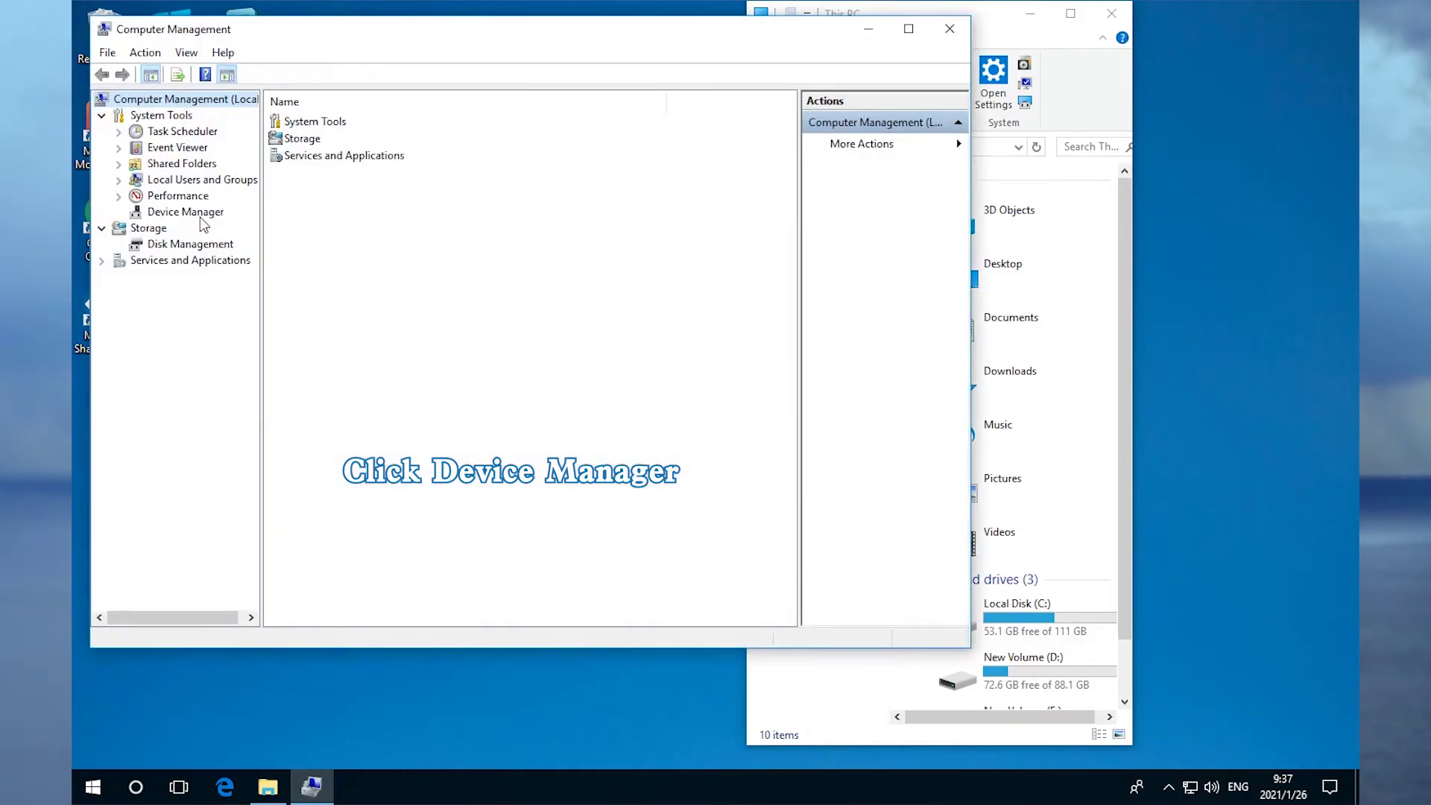
# - Show the driver options for the WDC disk under Disk drives in Device Manager
pyautogui.click(190, 214)
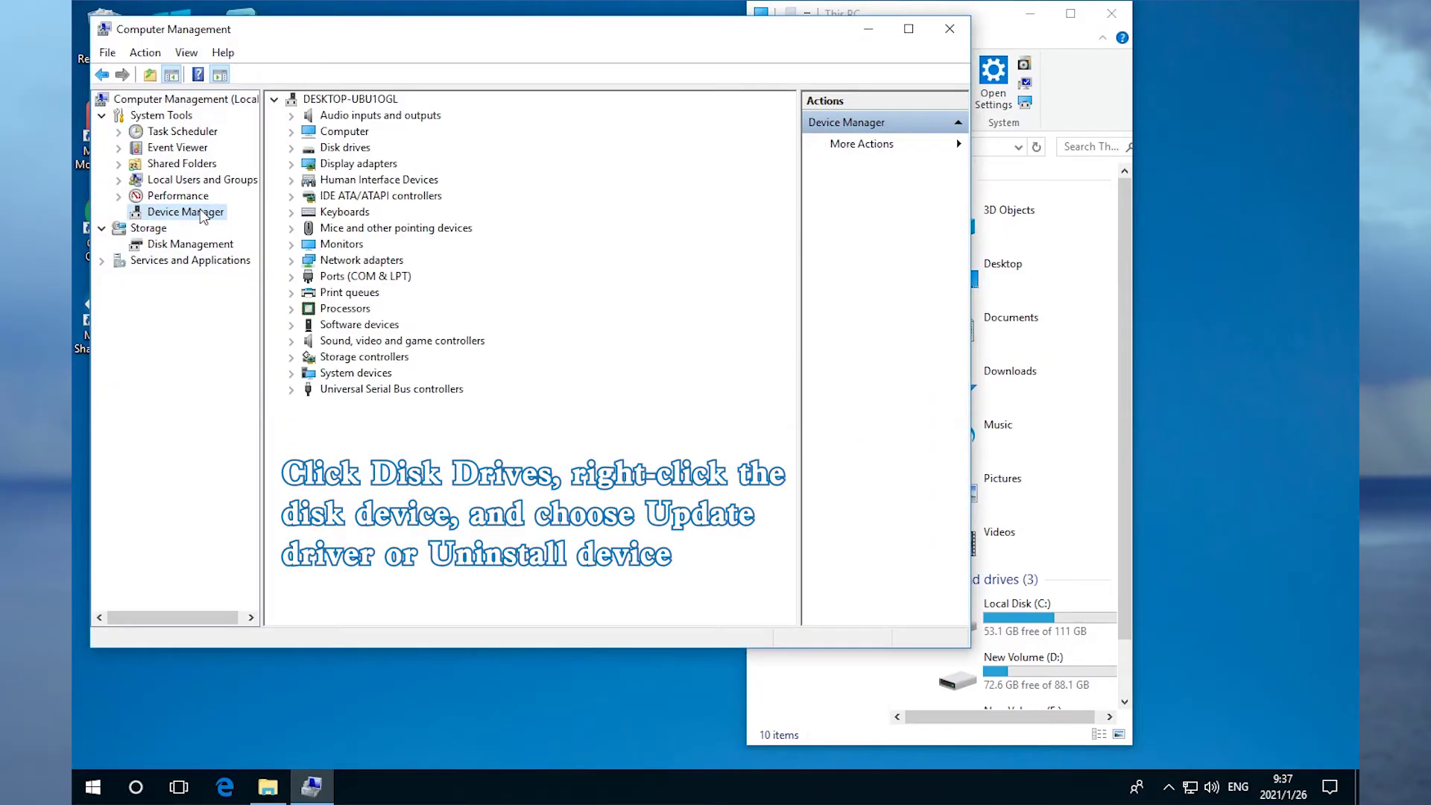
pyautogui.doubleClick(350, 149)
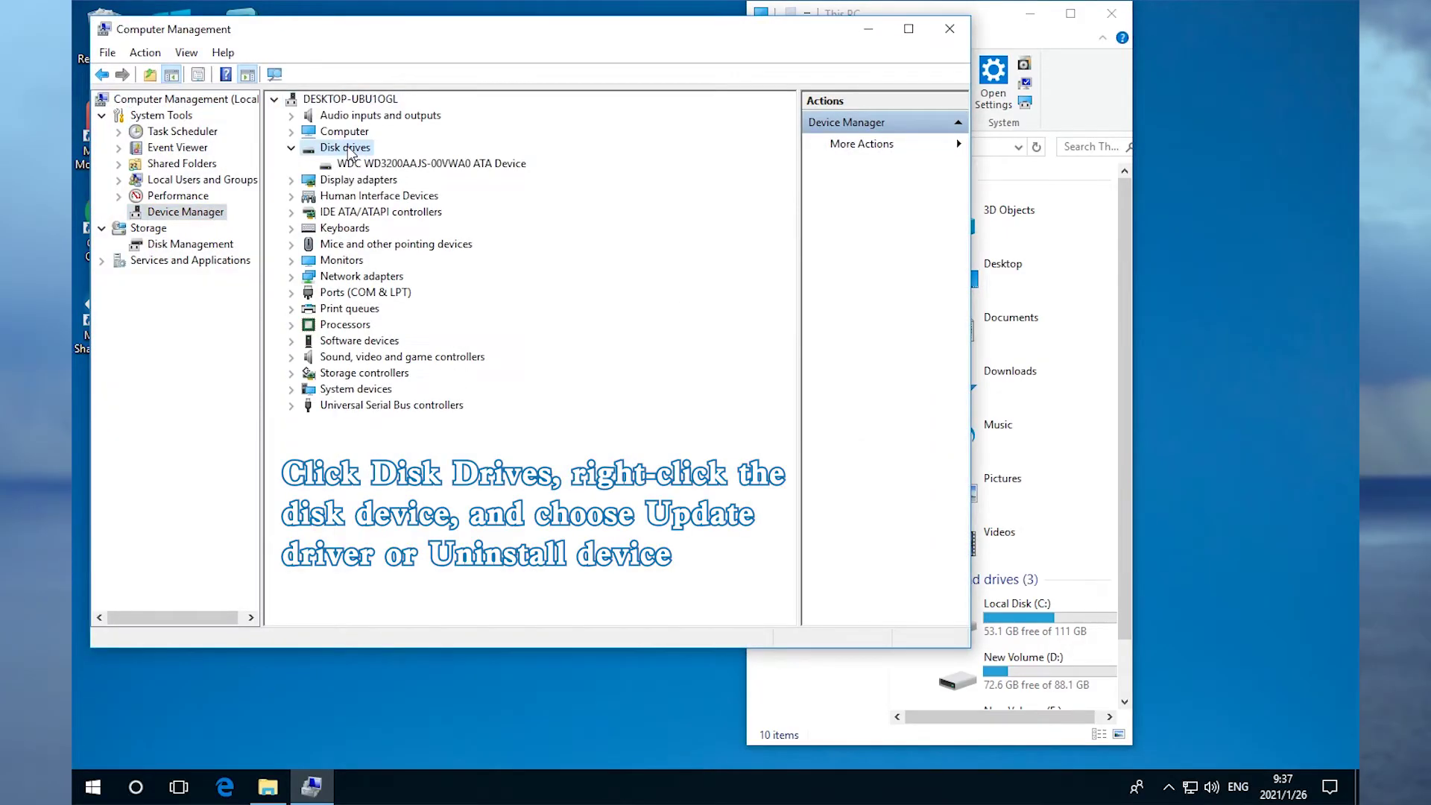
pyautogui.rightClick(377, 163)
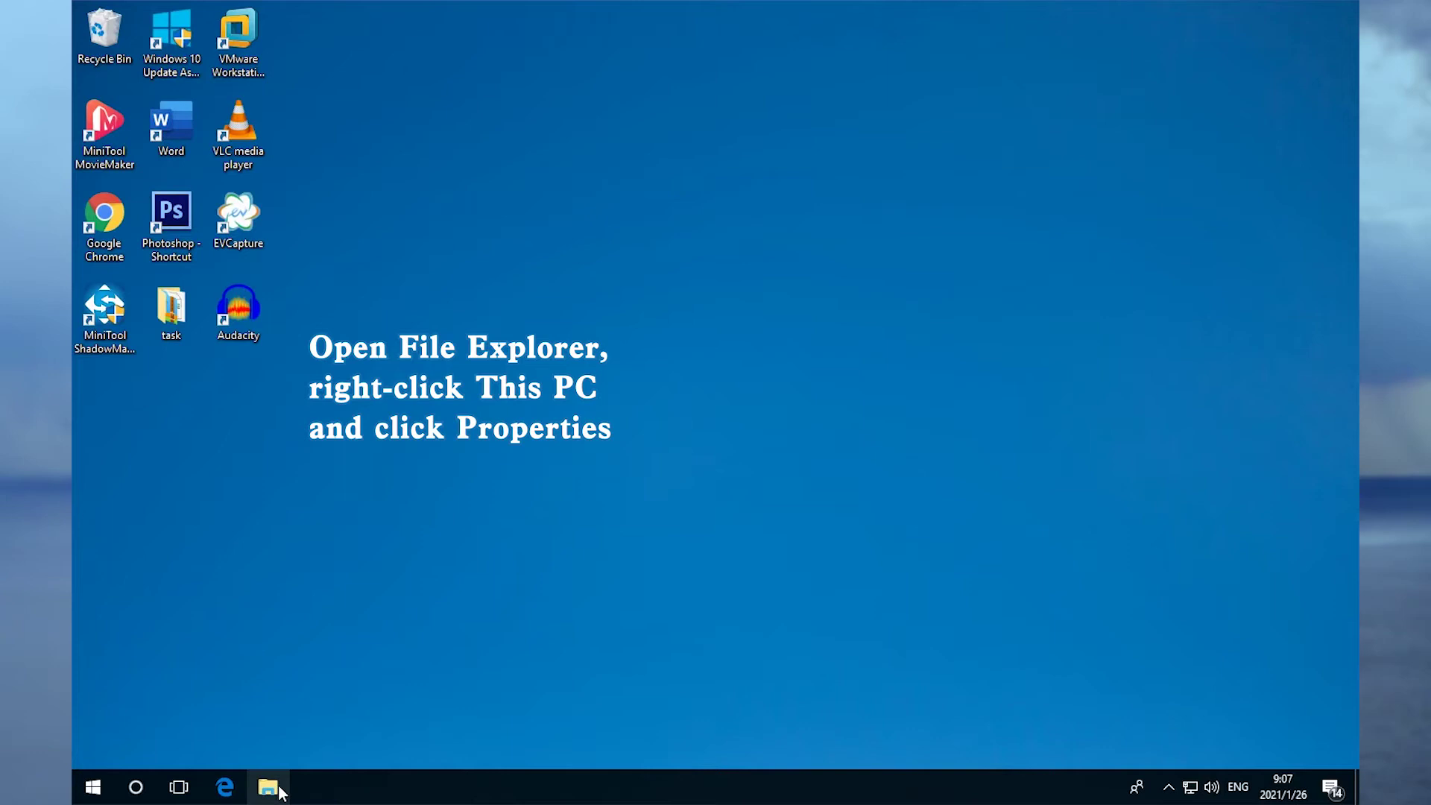
# - Open the advanced system properties from This PC's Properties page
pyautogui.click(270, 789)
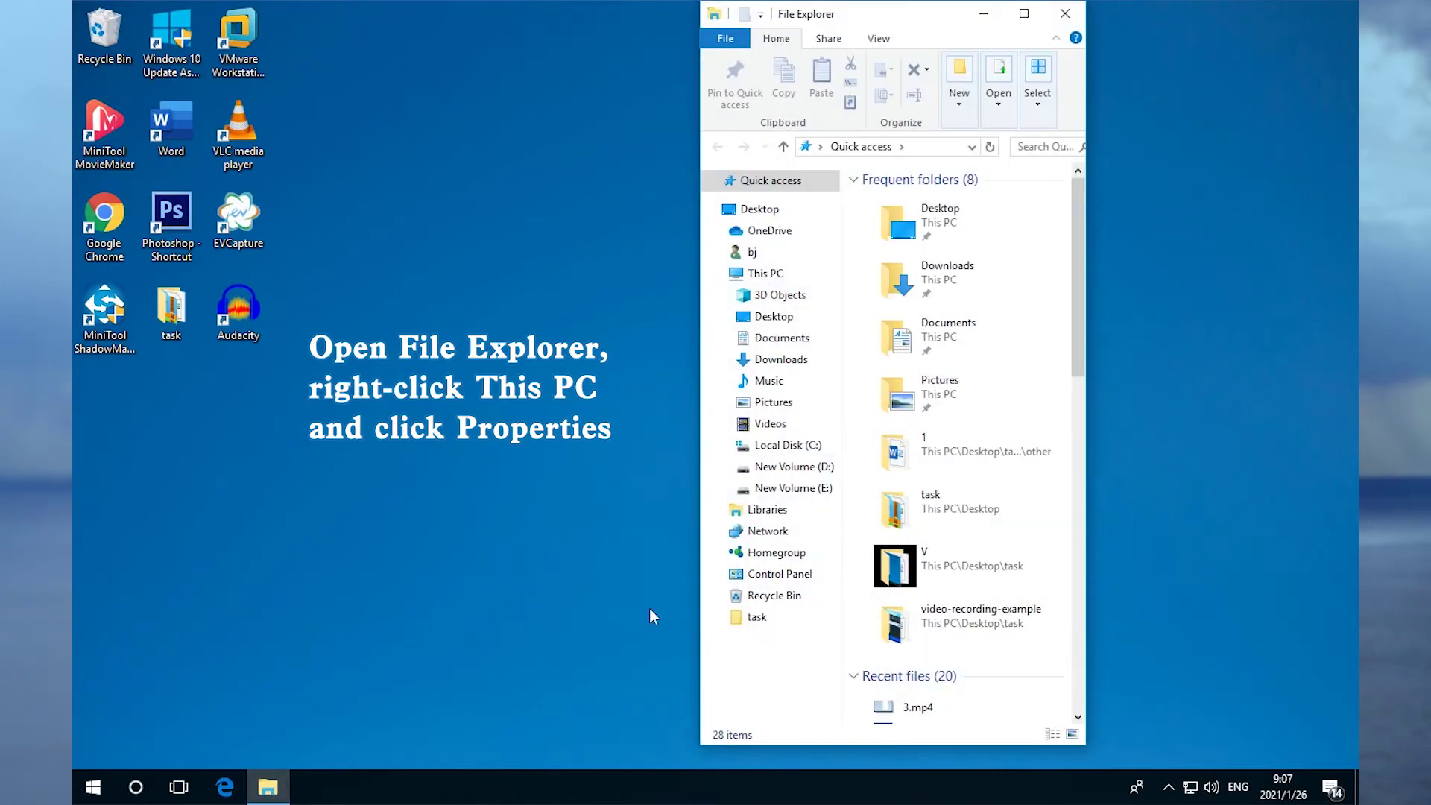
pyautogui.click(765, 274)
pyautogui.rightClick(771, 285)
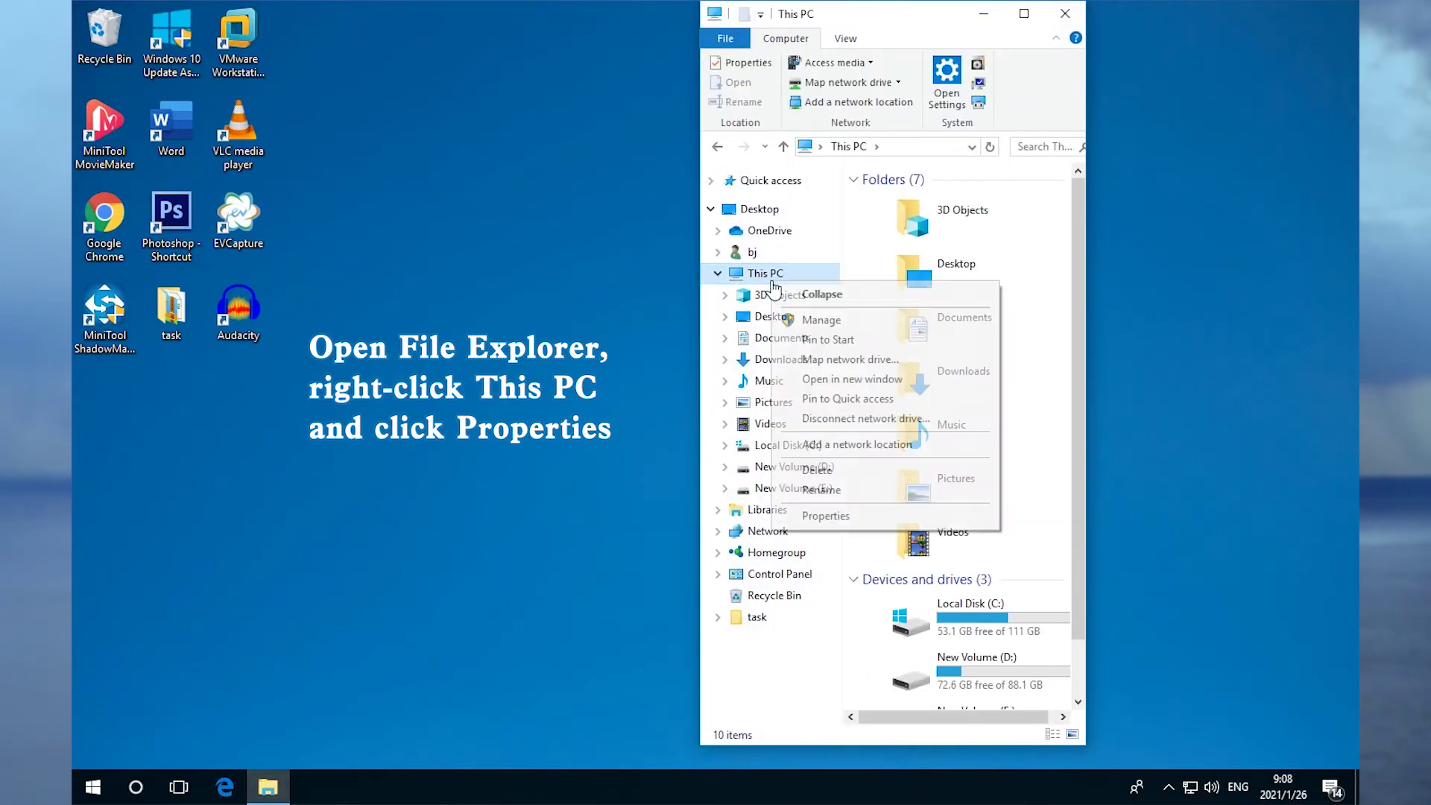
pyautogui.click(823, 517)
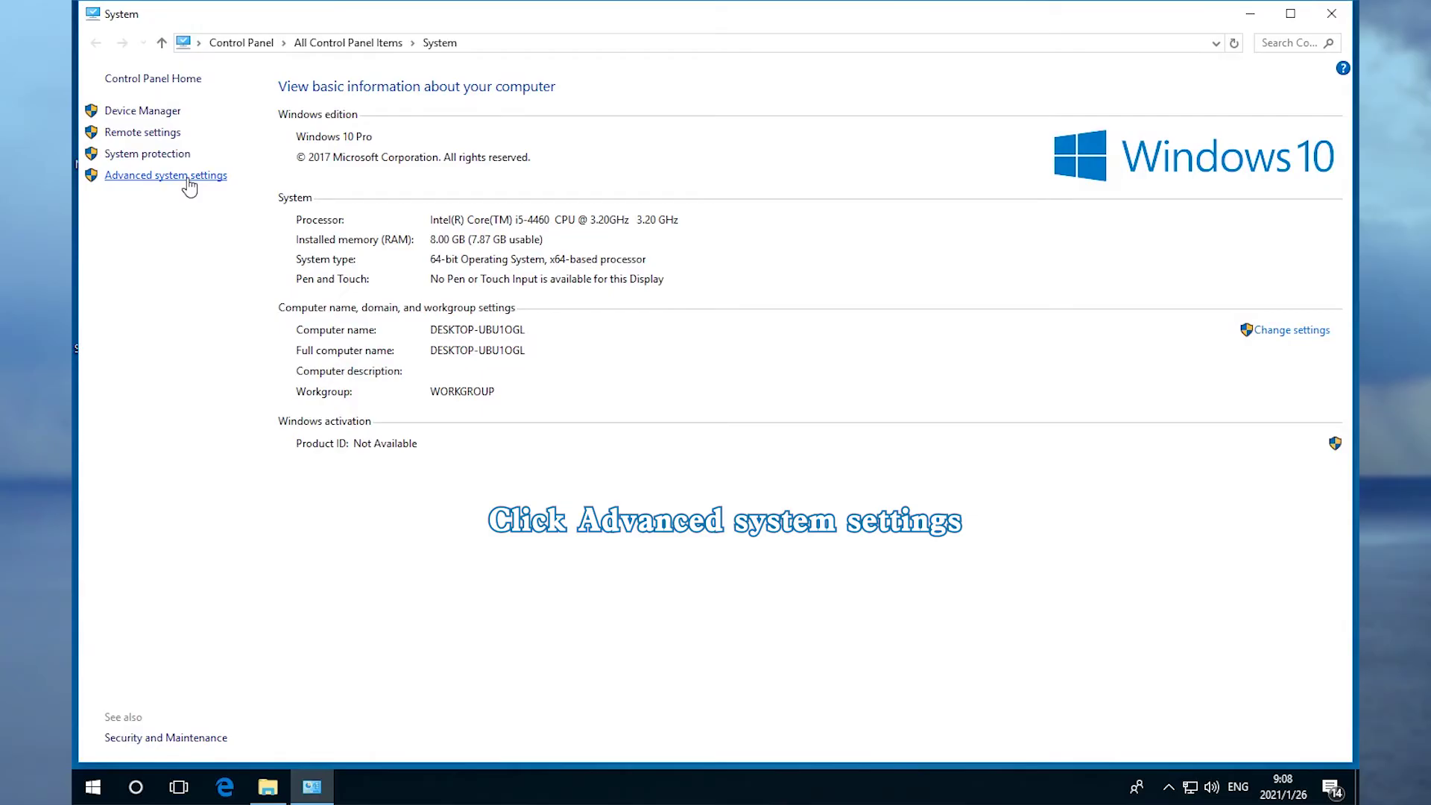
pyautogui.click(188, 181)
# - In Performance Options' Virtual Memory, uncheck Automatically manage paging file size for all drives
pyautogui.click(564, 329)
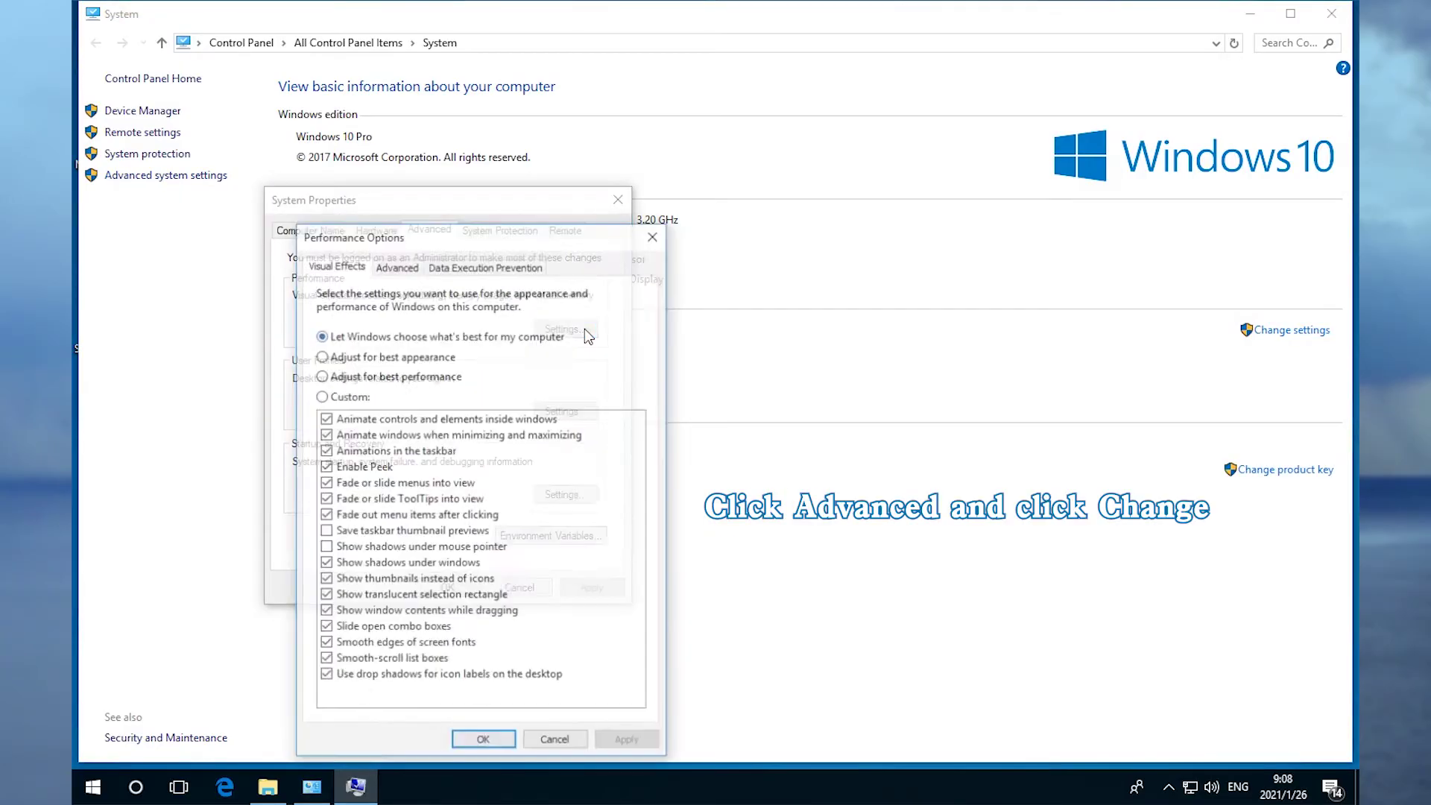
pyautogui.click(397, 266)
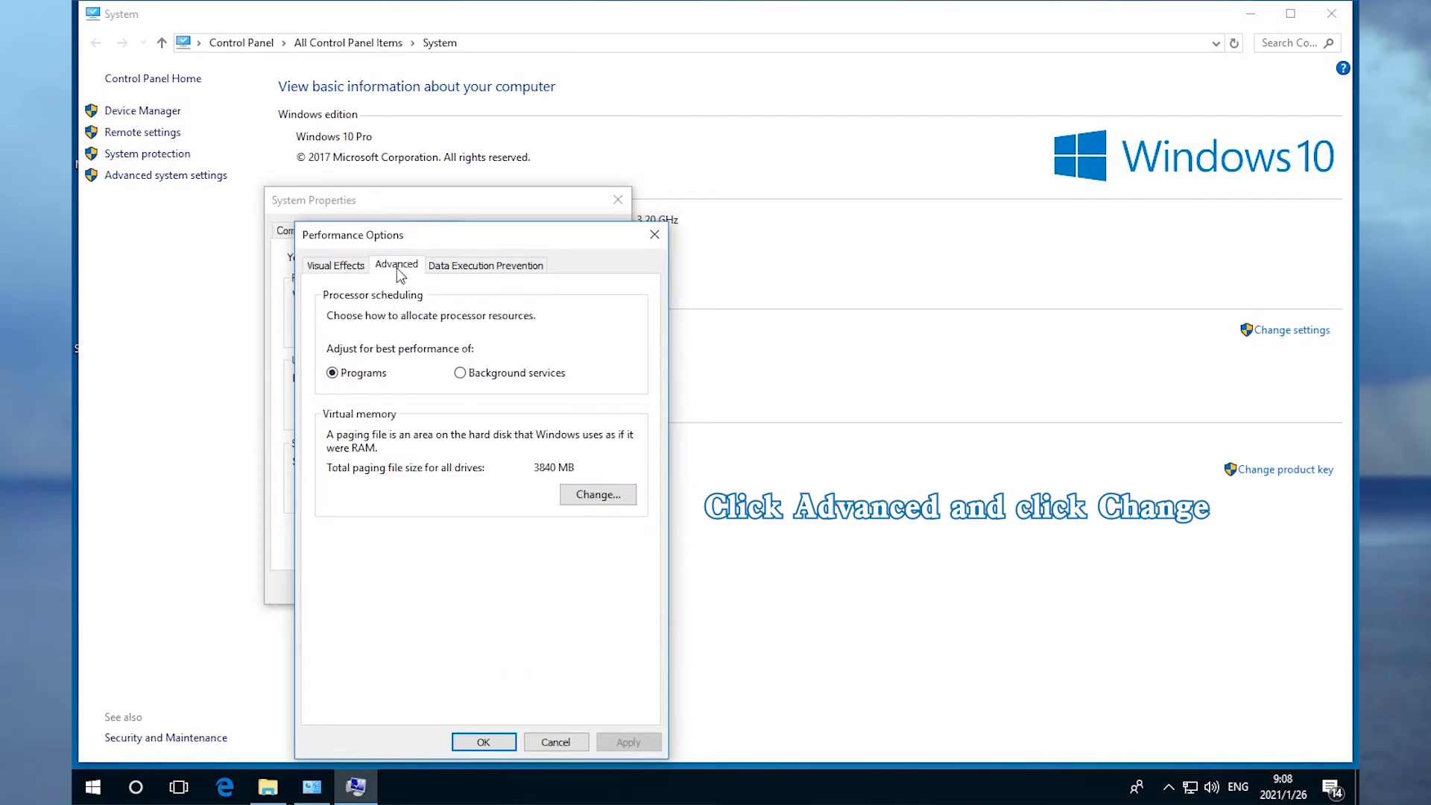
pyautogui.click(599, 496)
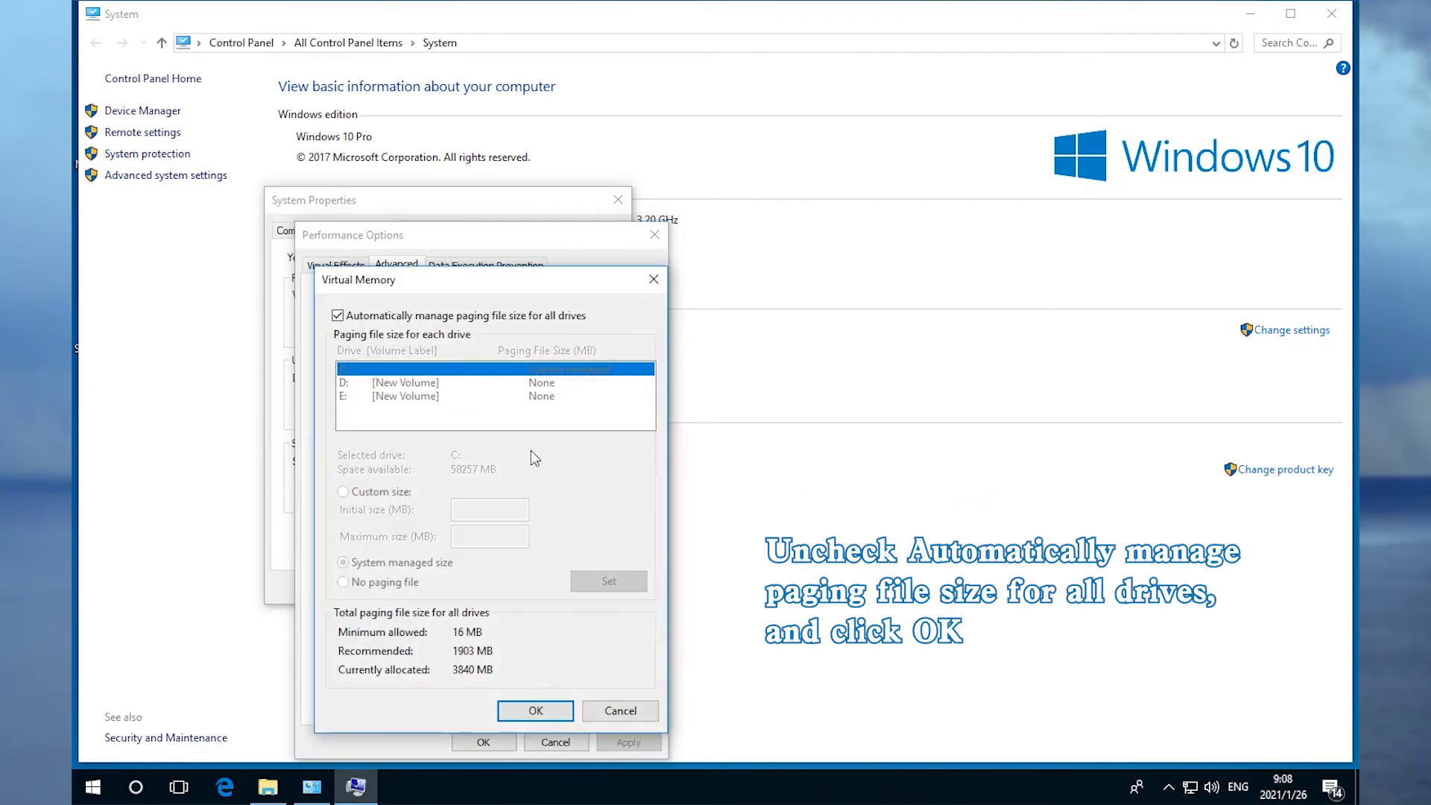
pyautogui.click(339, 317)
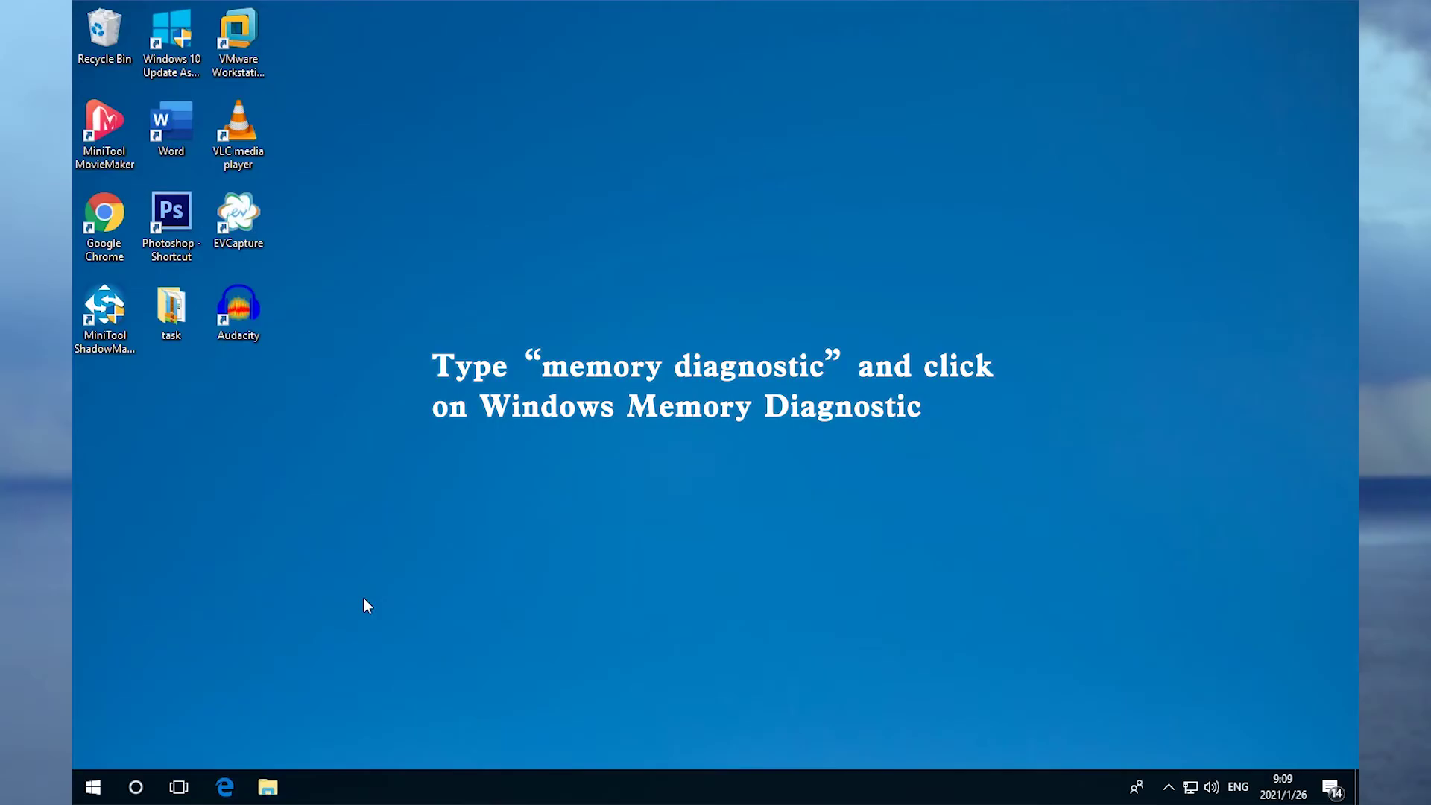
# - Launch Windows Memory Diagnostic from the taskbar search results for 'memo'
pyautogui.click(130, 788)
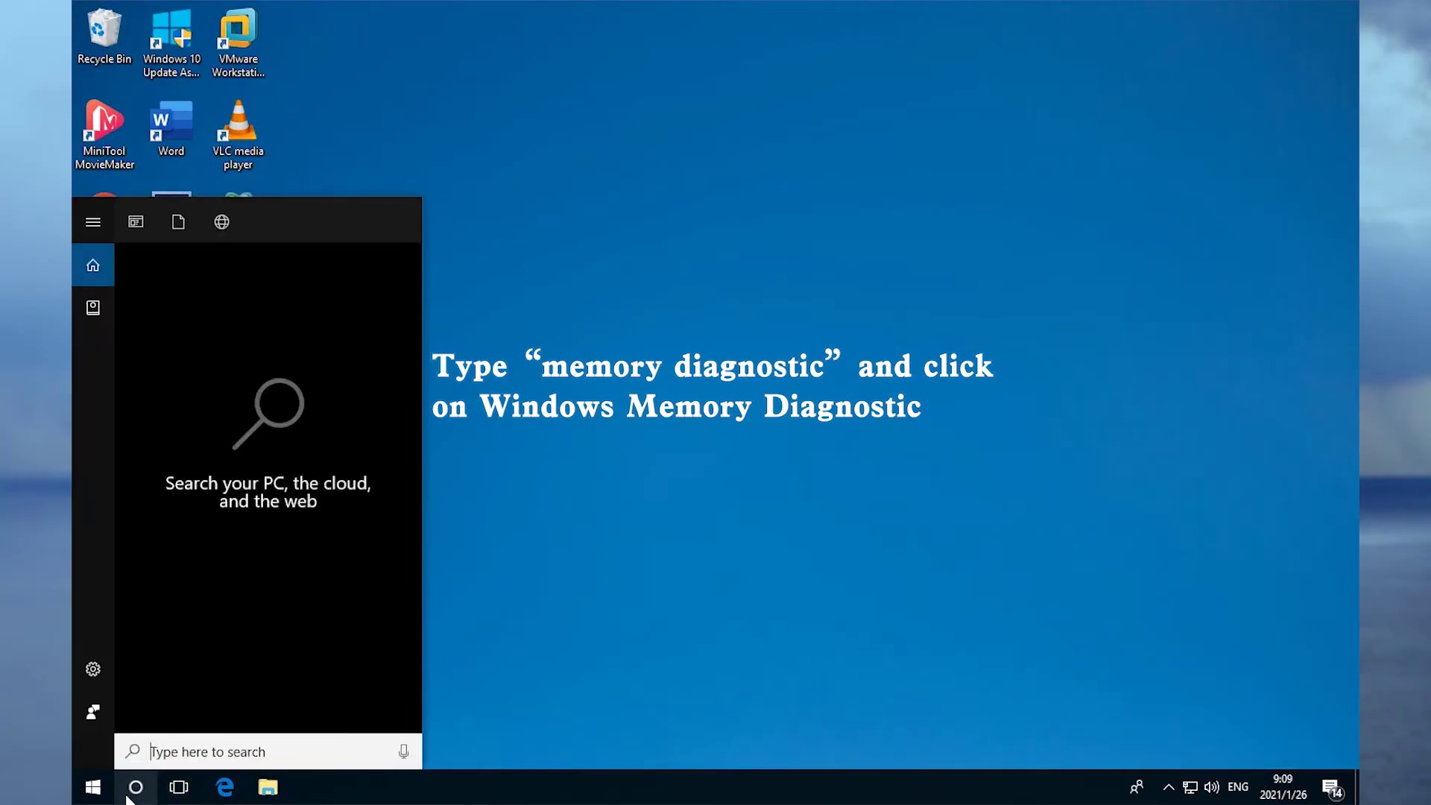
pyautogui.write('memo')
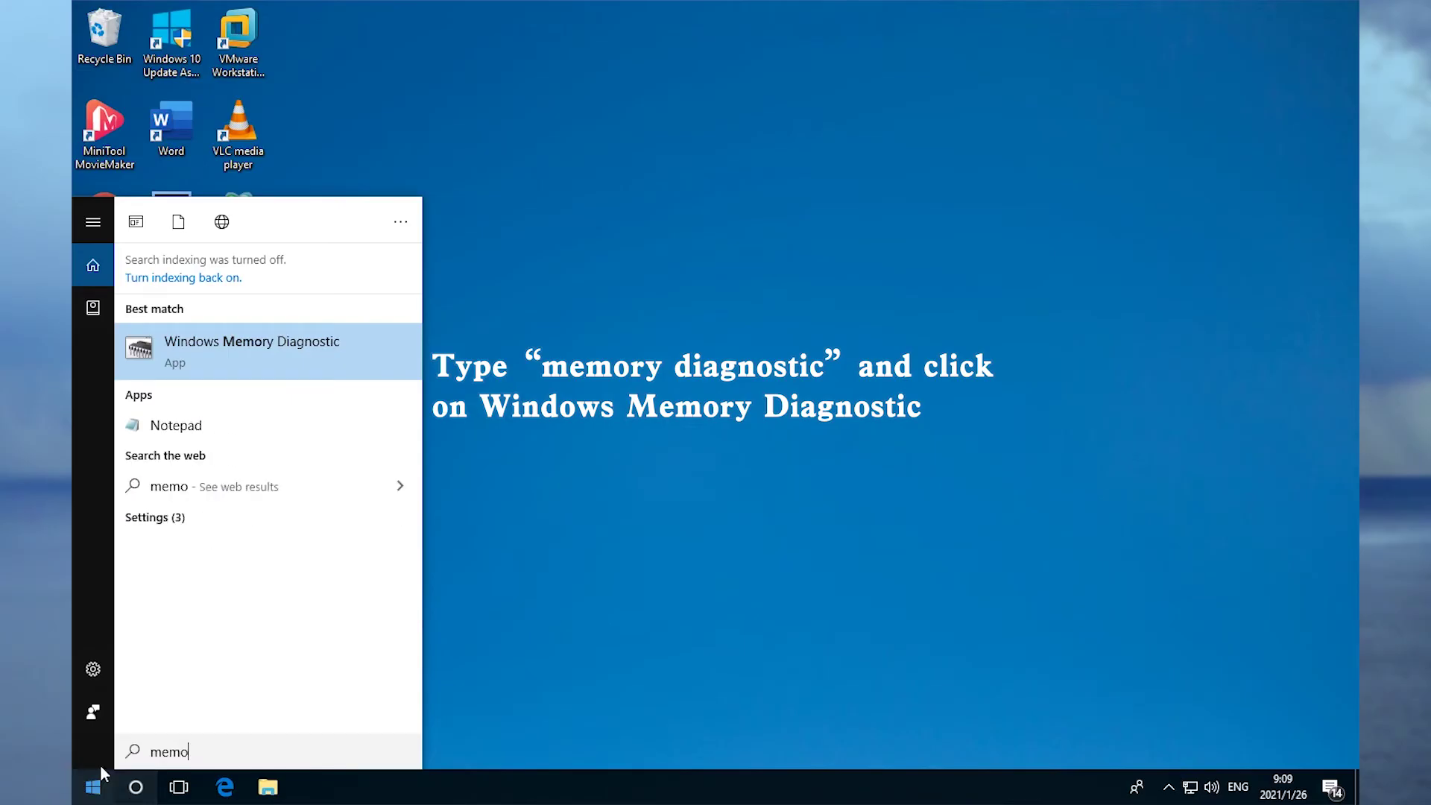
pyautogui.click(309, 354)
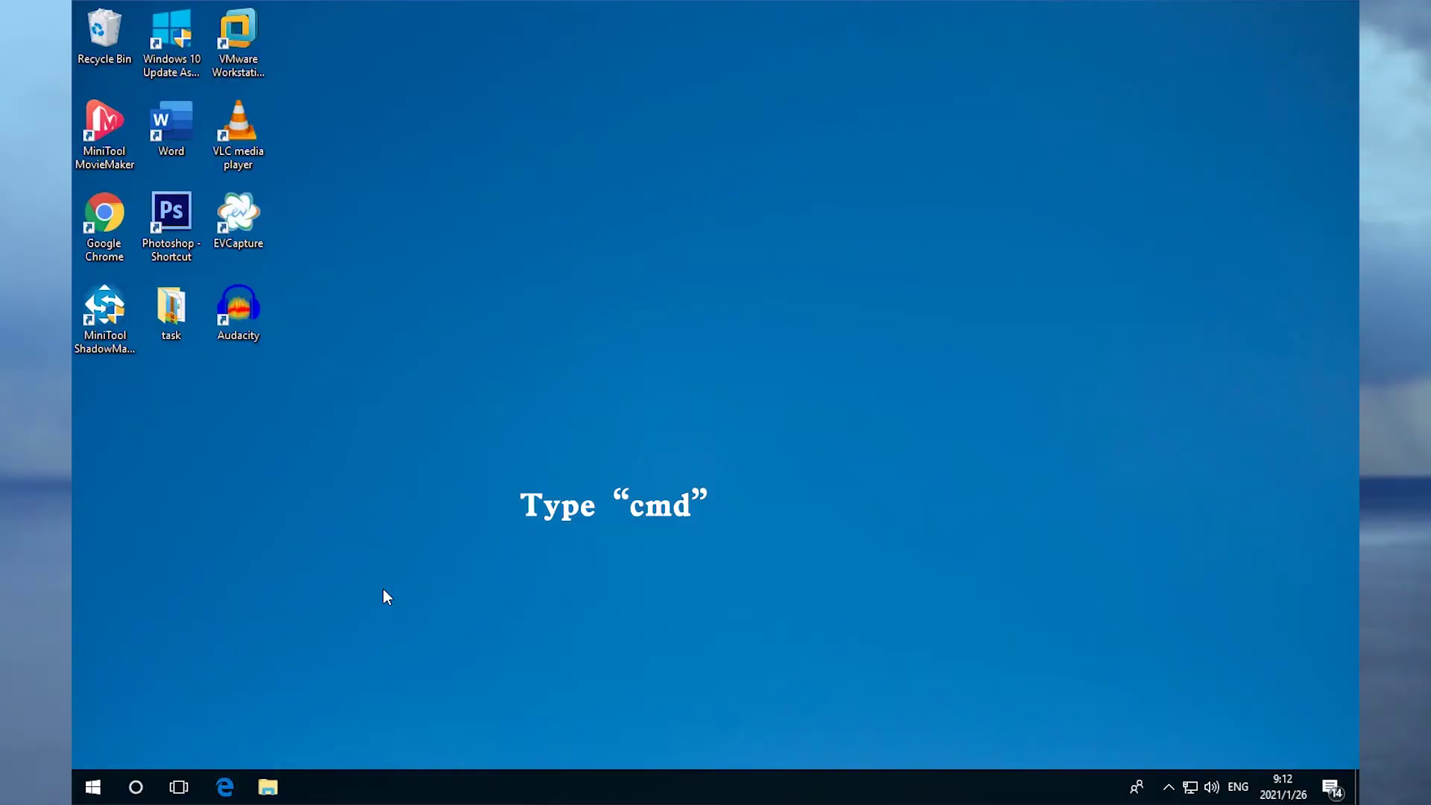
# - Run chkdsk C: /f /r in an administrator Command Prompt launched from search
pyautogui.click(149, 791)
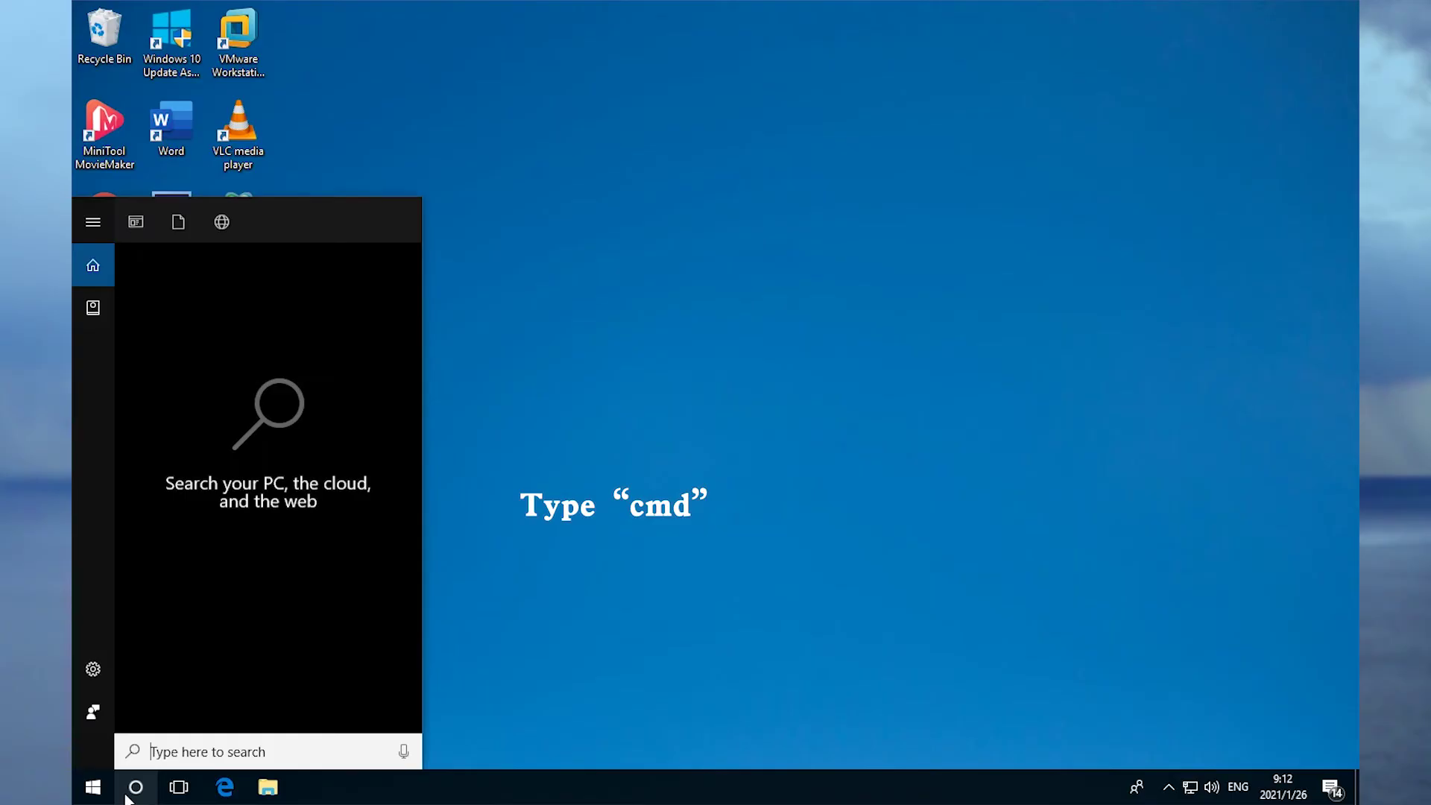
pyautogui.write('cmd')
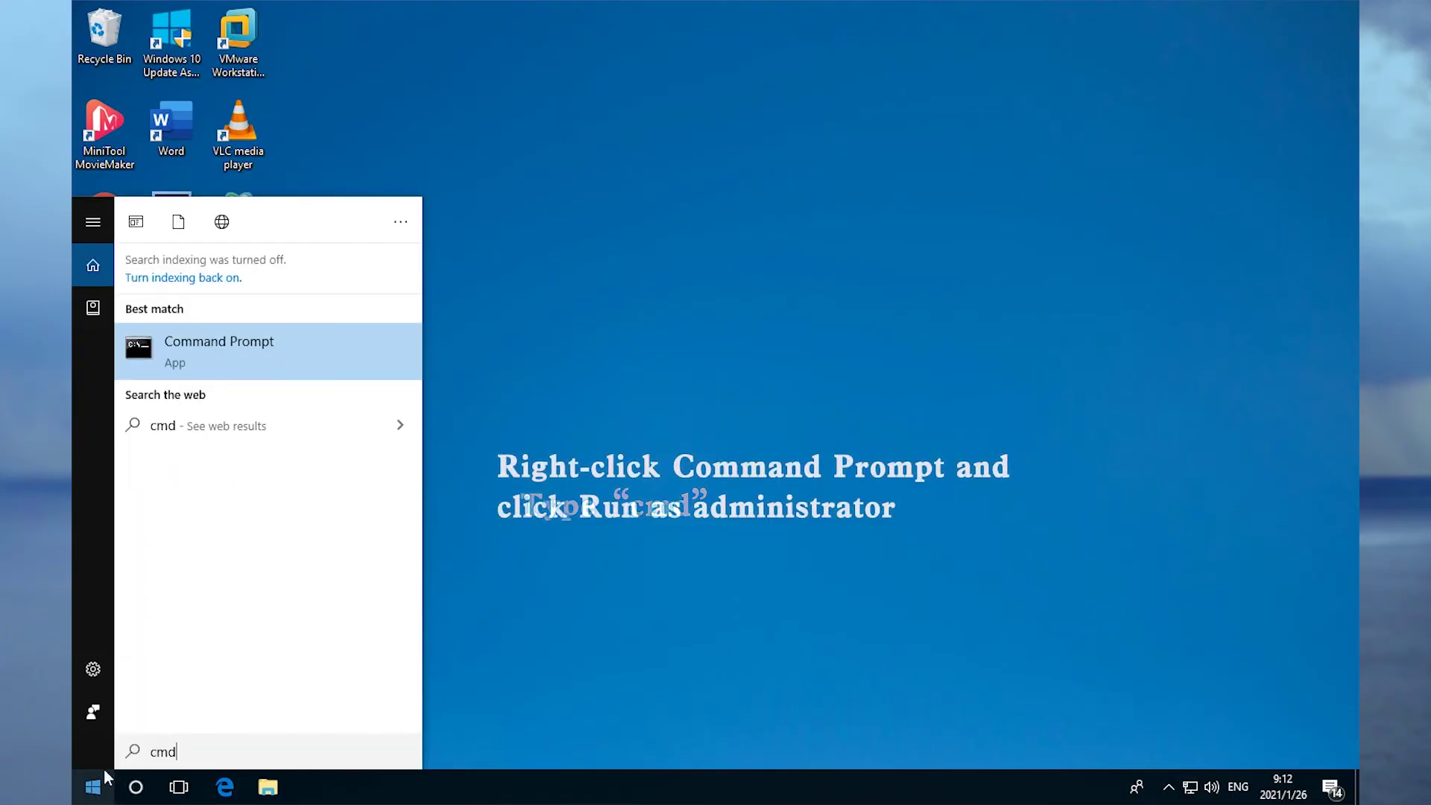
pyautogui.rightClick(277, 336)
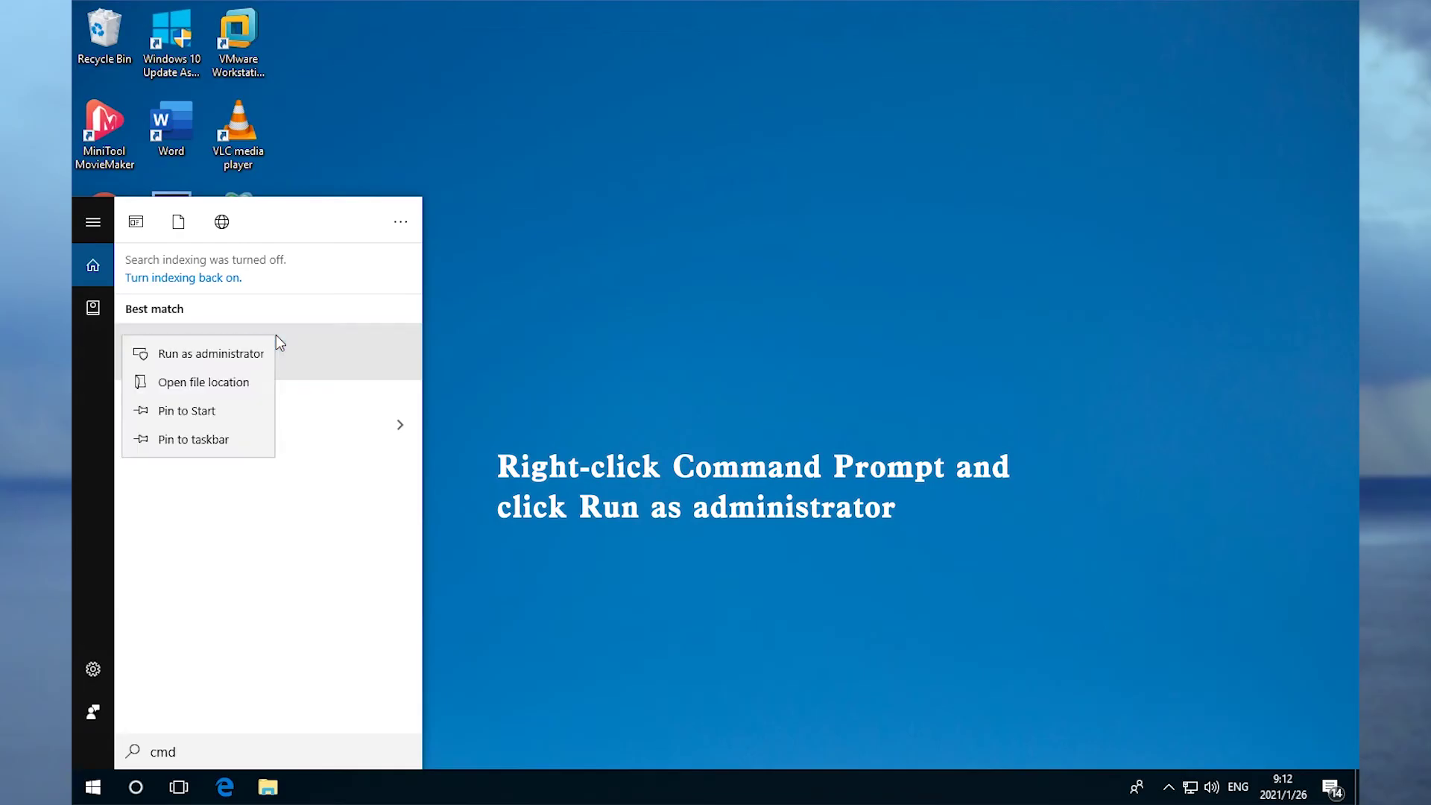
pyautogui.click(240, 352)
pyautogui.write('chkdsk C: /f /r')
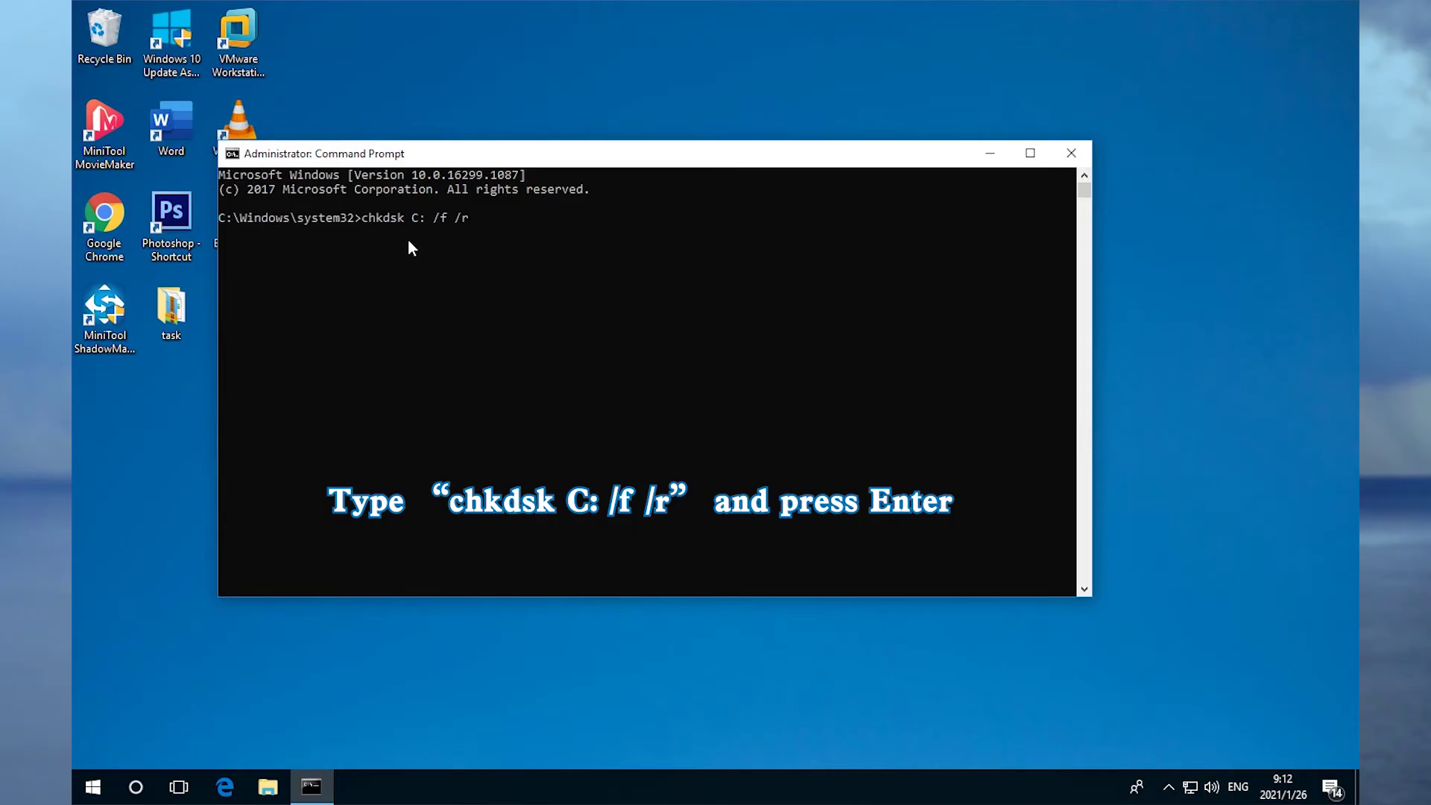
pyautogui.press('Return')
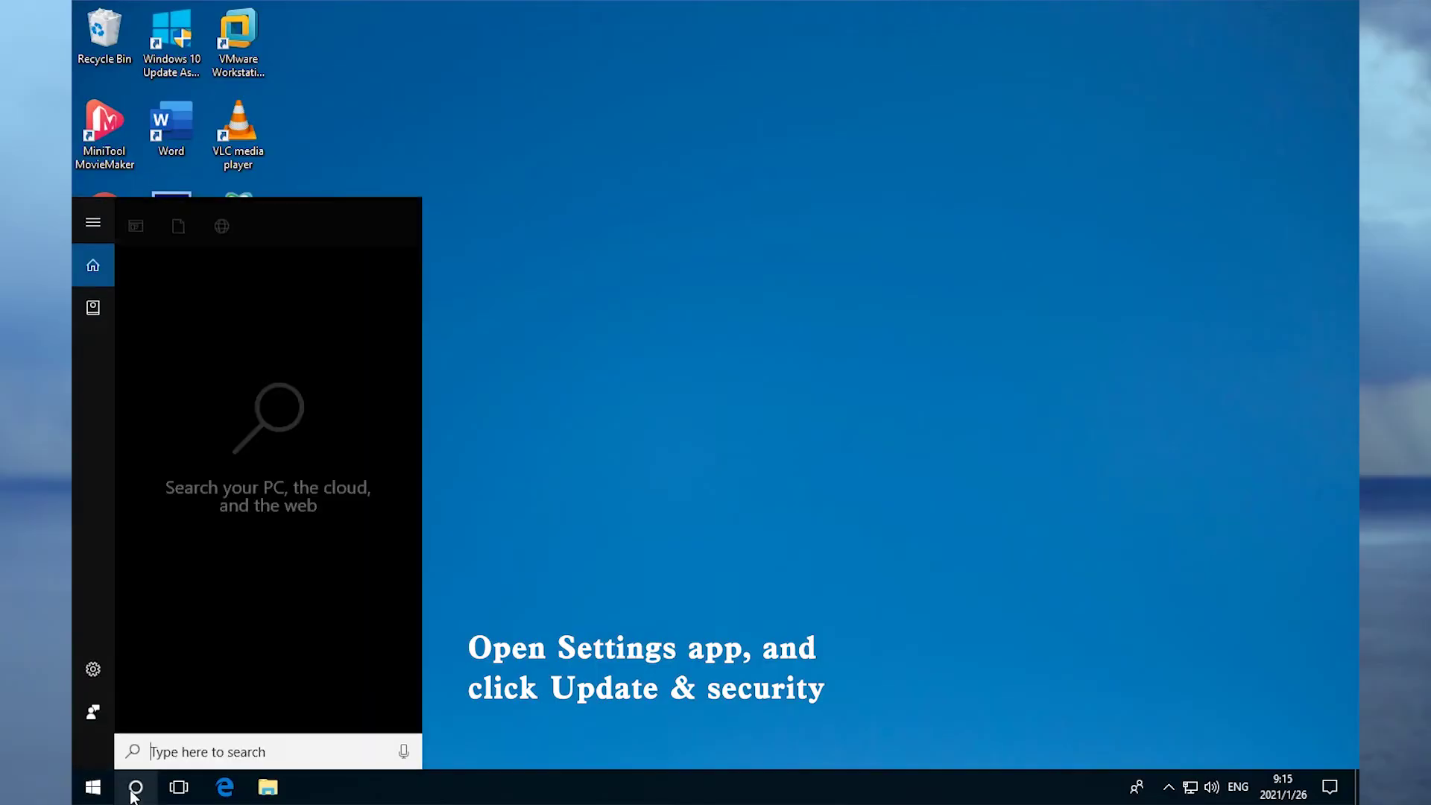
pyautogui.write('s')
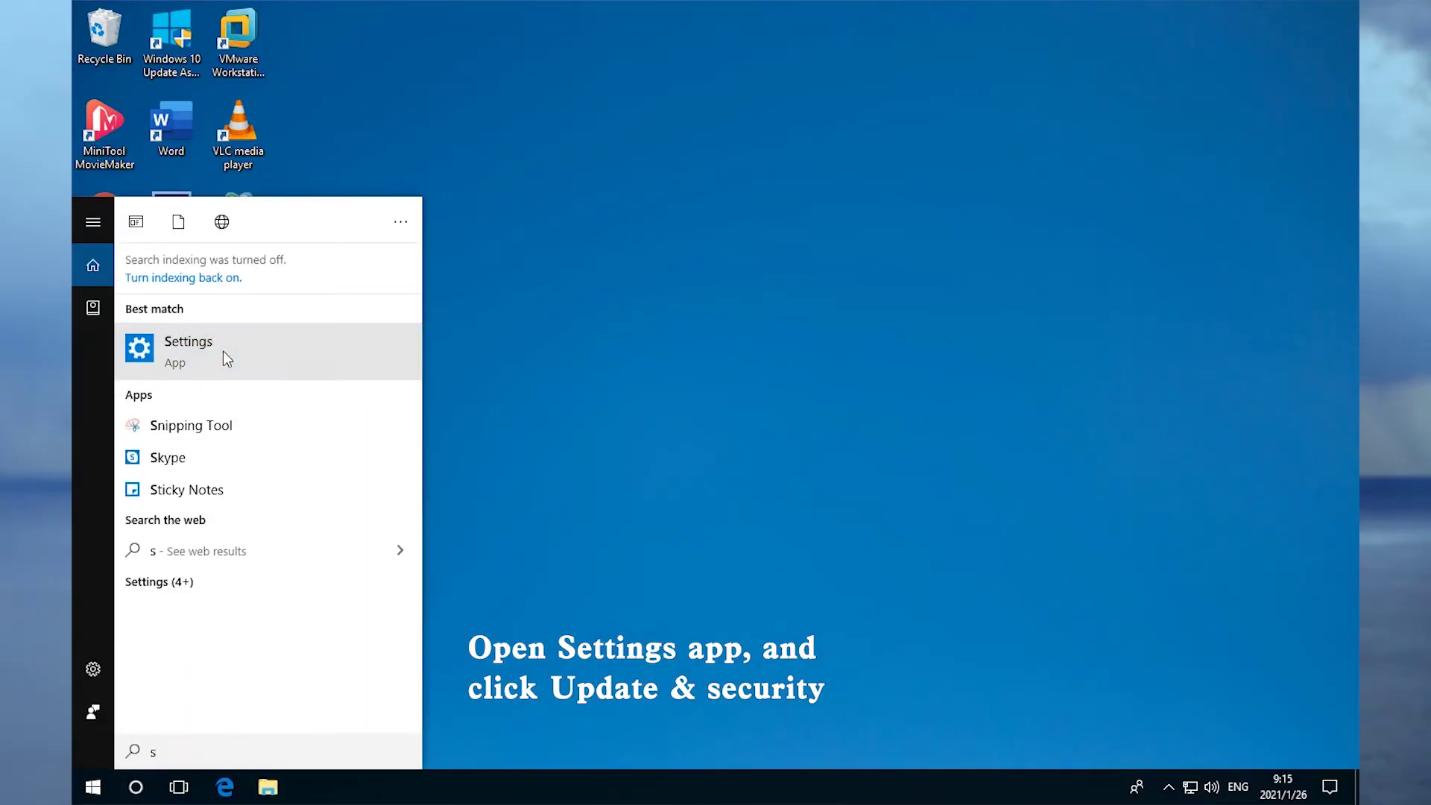
# - Run the Hardware and Devices troubleshooter from Settings > Update & Security > Troubleshoot
pyautogui.click(223, 349)
pyautogui.scroll(-2, 807, 433)
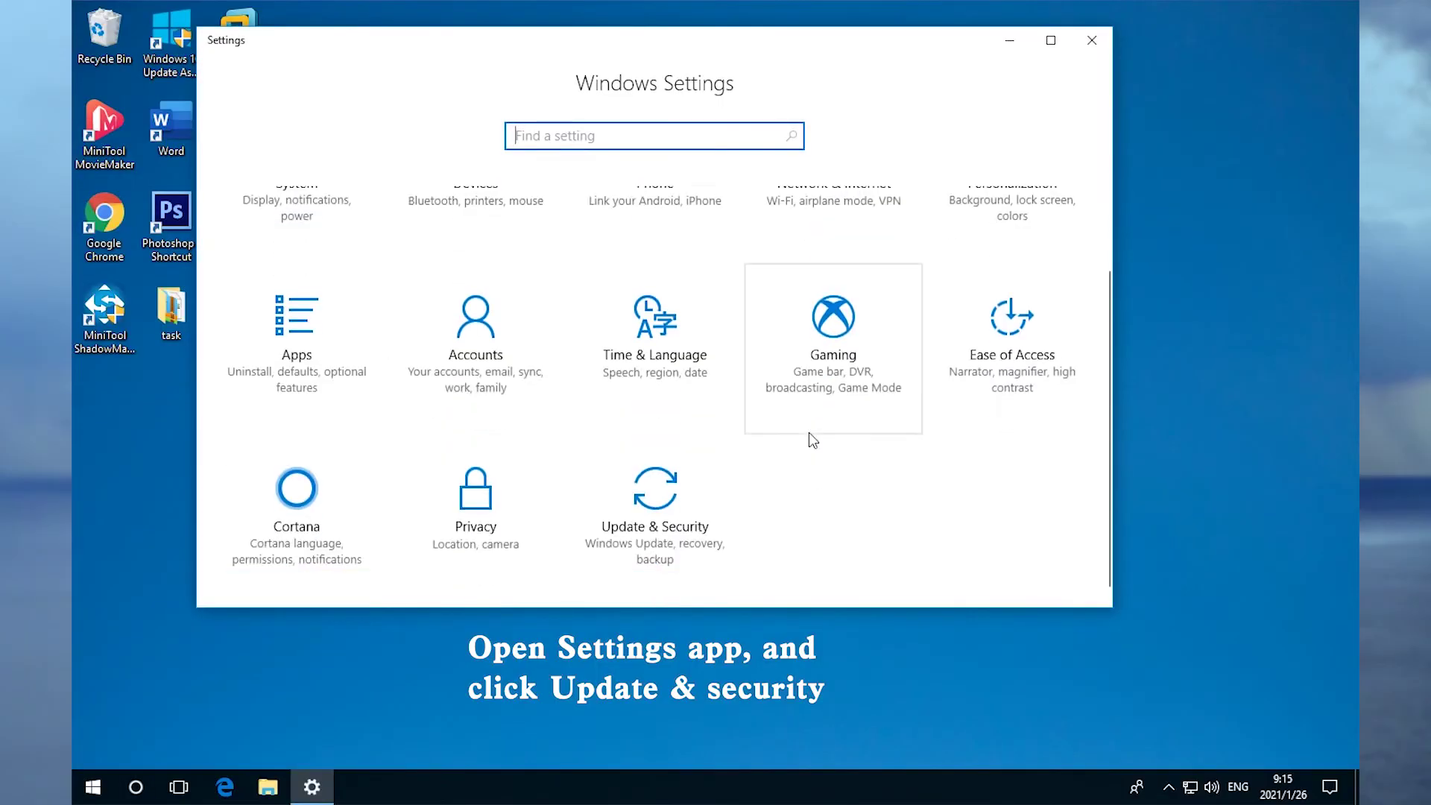
pyautogui.click(669, 497)
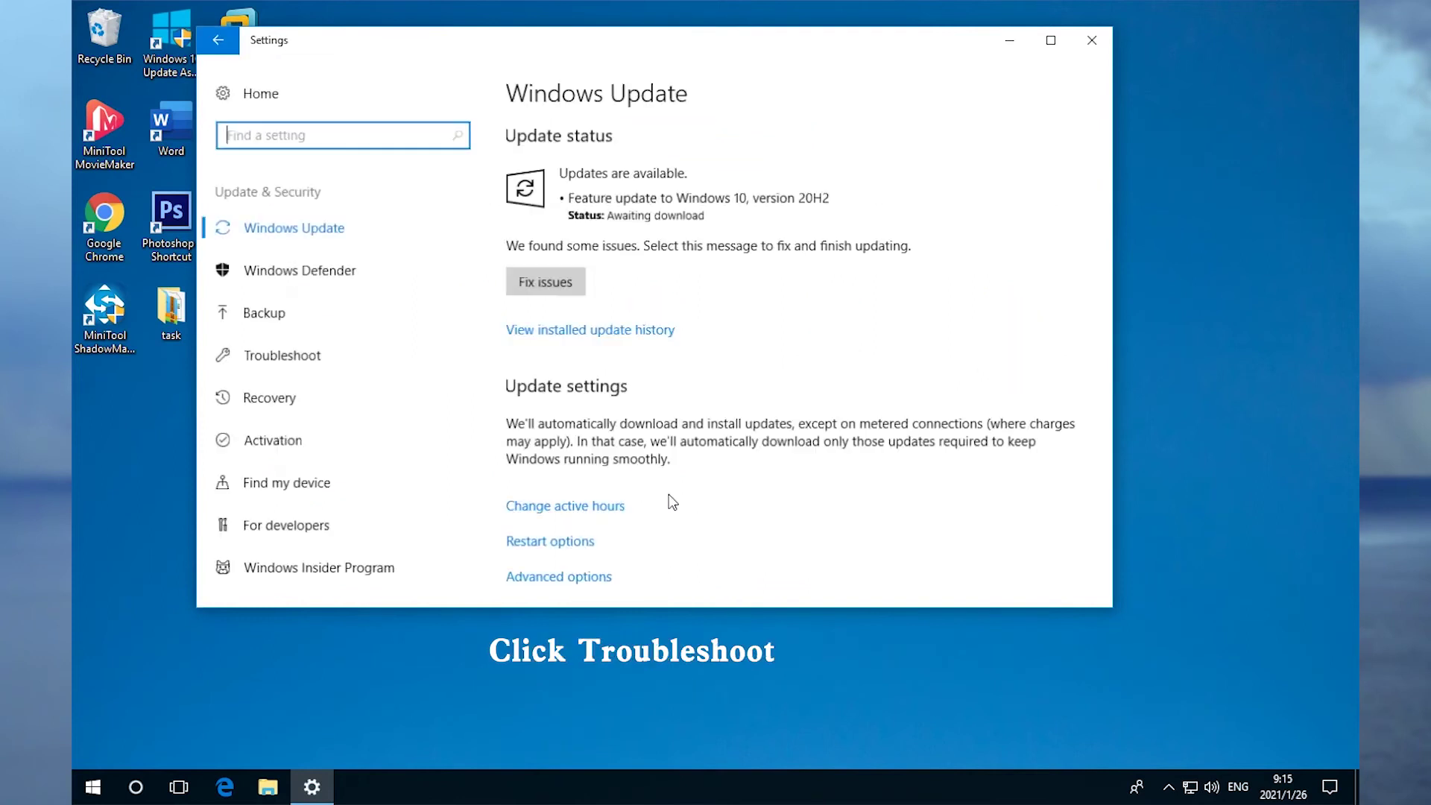
pyautogui.click(293, 357)
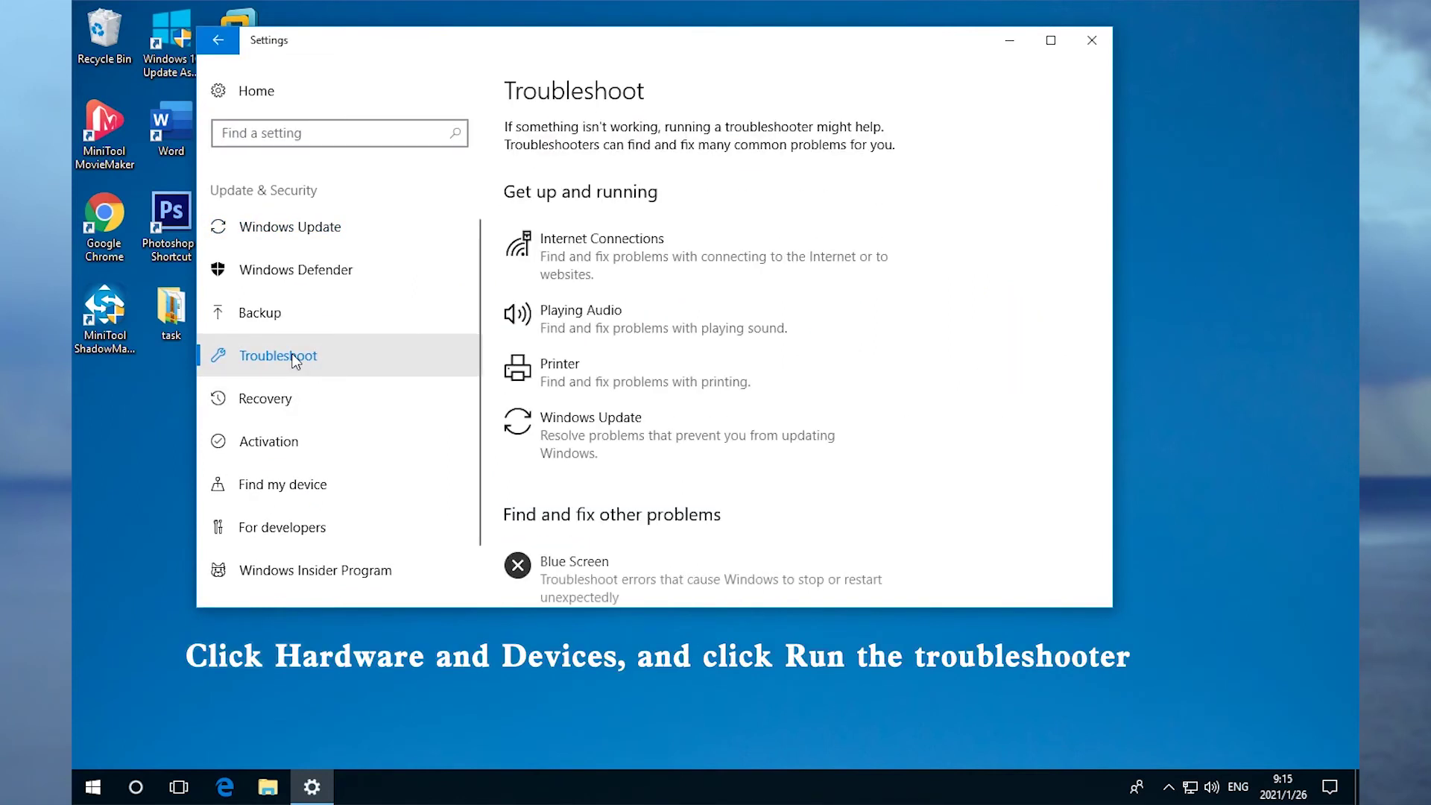
pyautogui.scroll(-3, 833, 416)
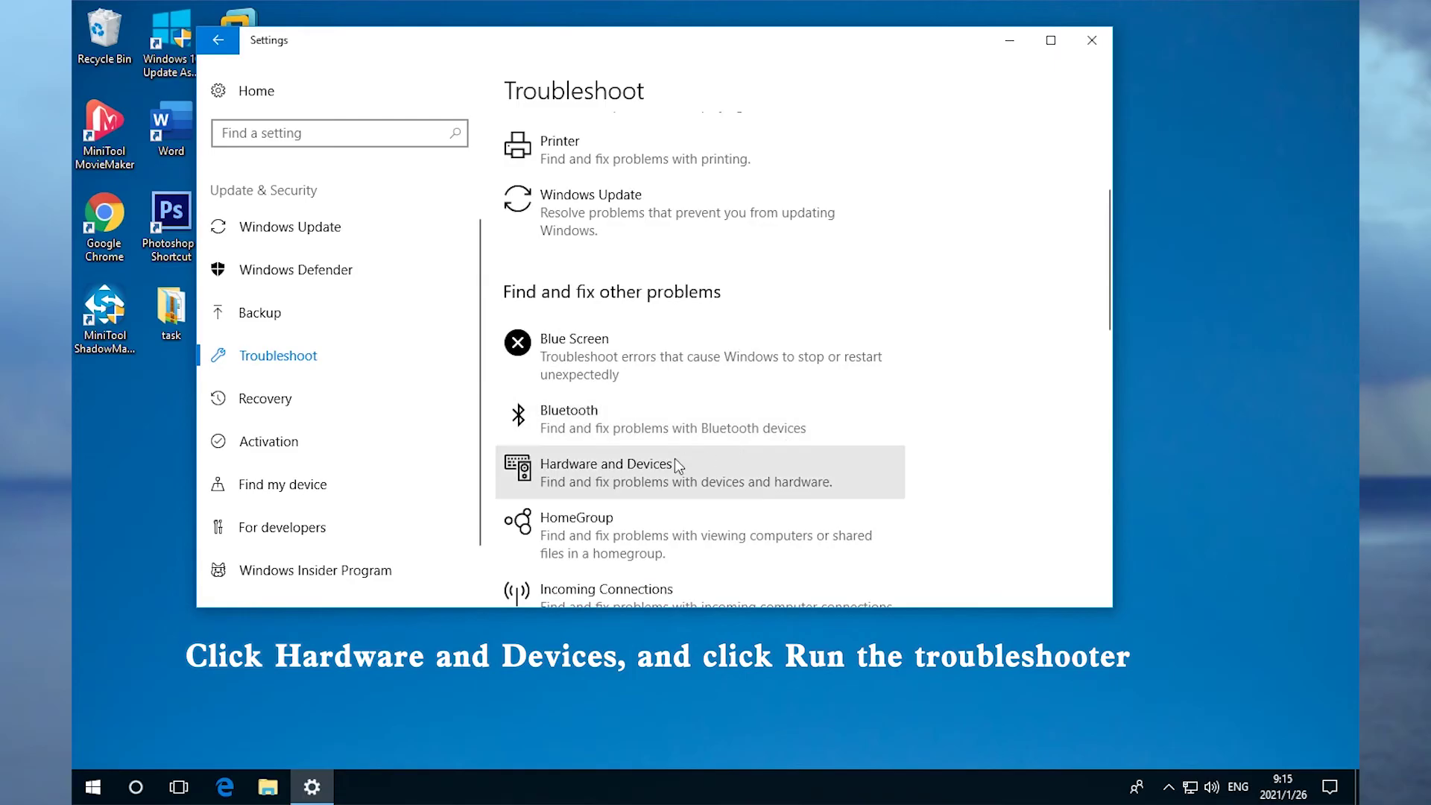
pyautogui.click(674, 463)
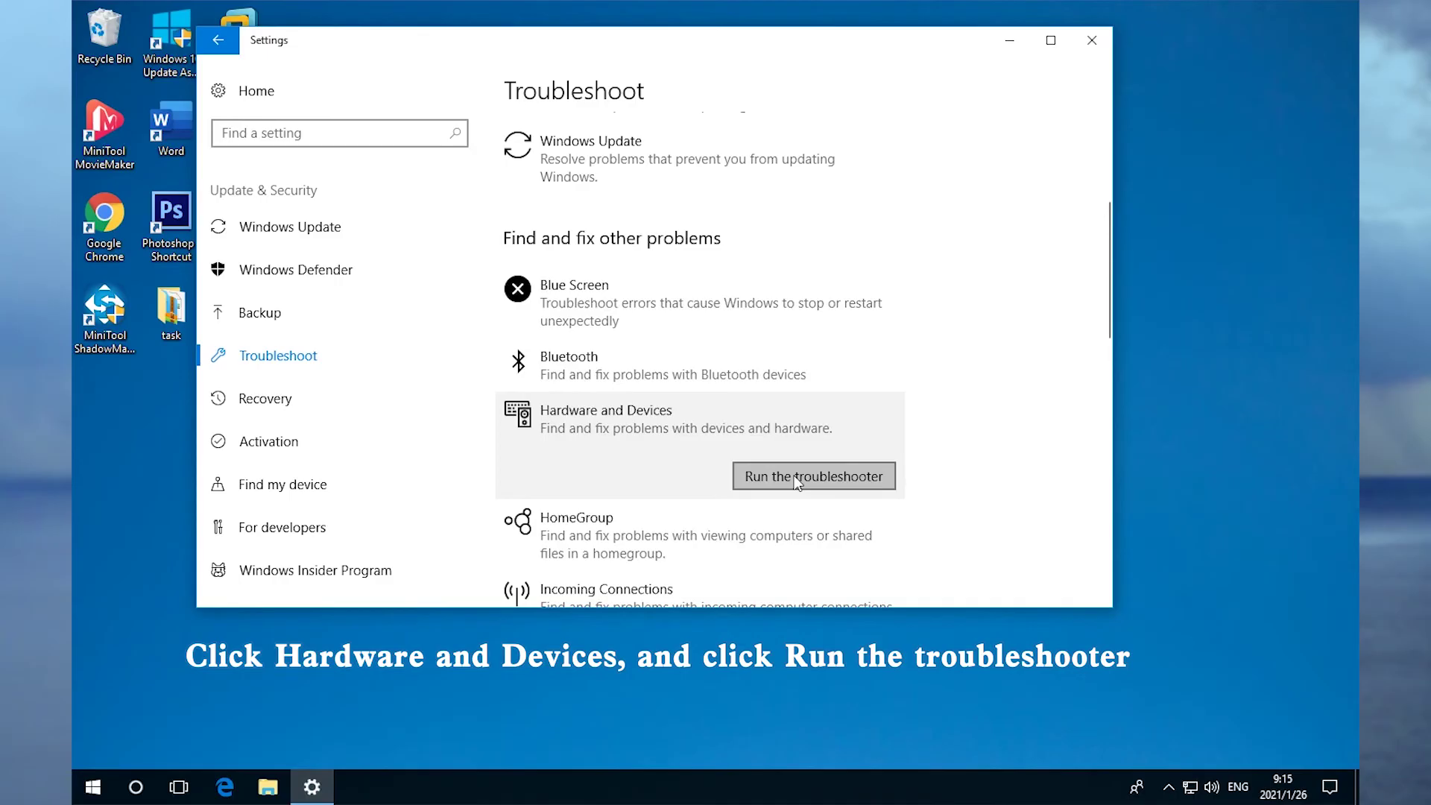
pyautogui.click(795, 478)
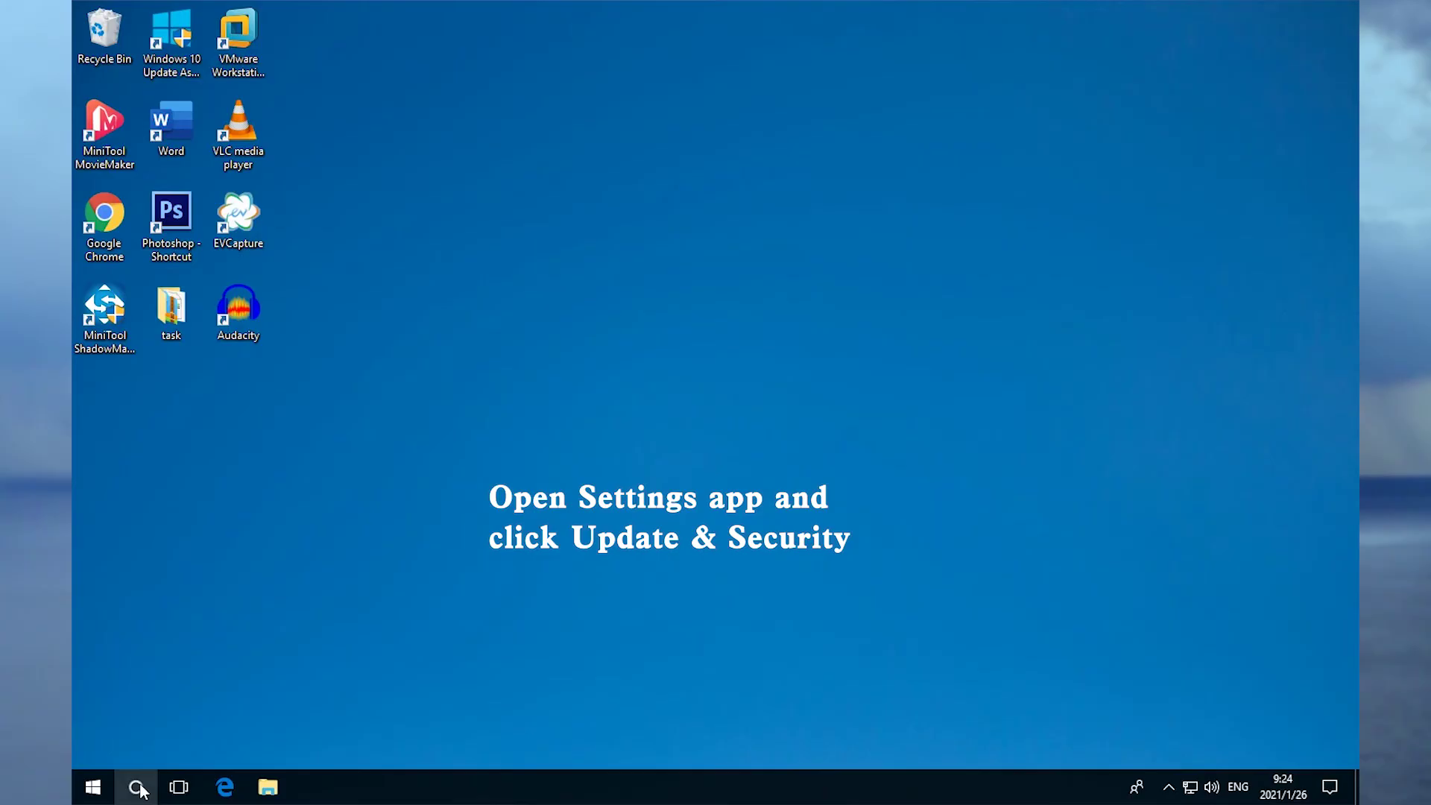
# - Choose Get started under Reset this PC on the Settings Recovery page
pyautogui.click(139, 788)
pyautogui.write('s')
pyautogui.click(302, 365)
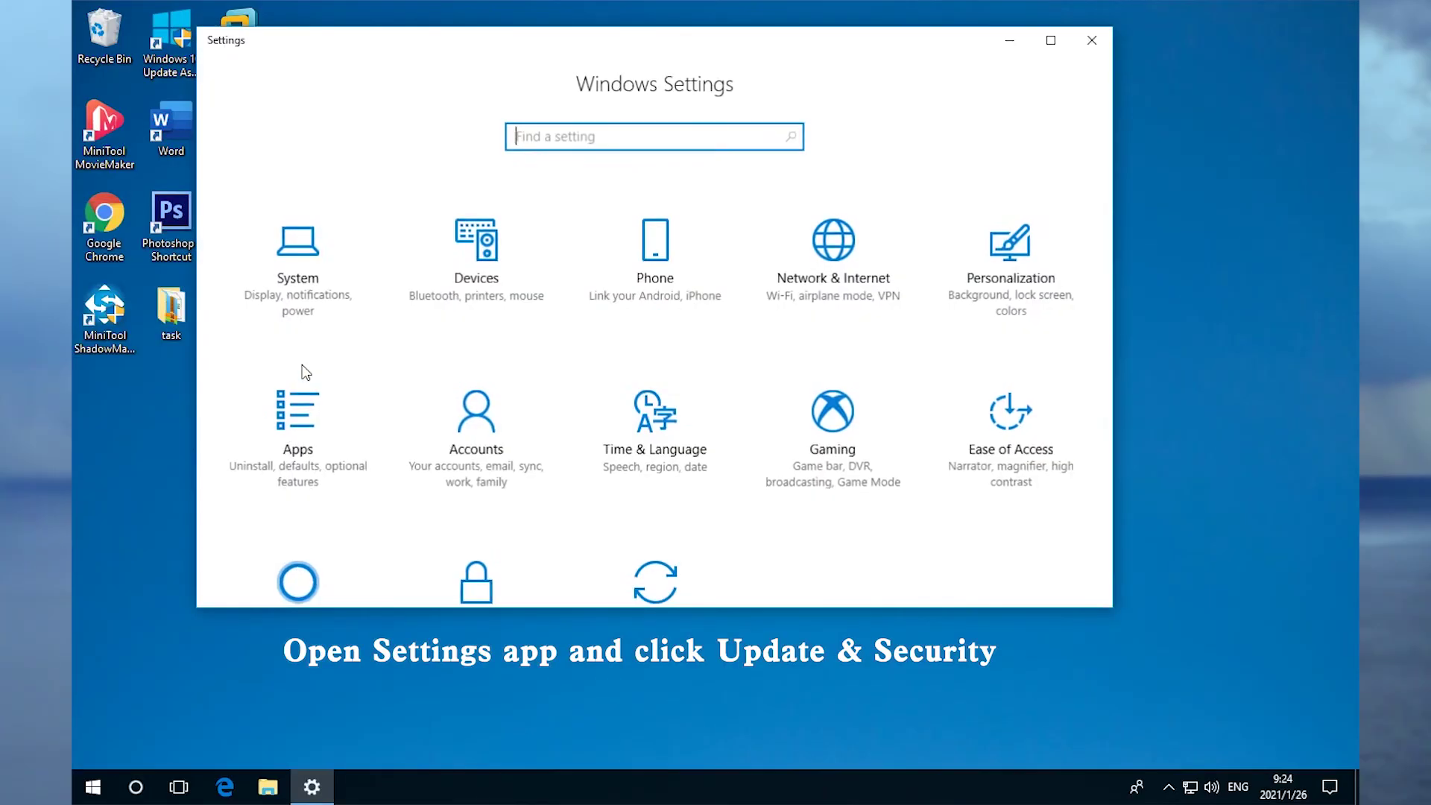
pyautogui.scroll(-2, 715, 506)
pyautogui.click(671, 503)
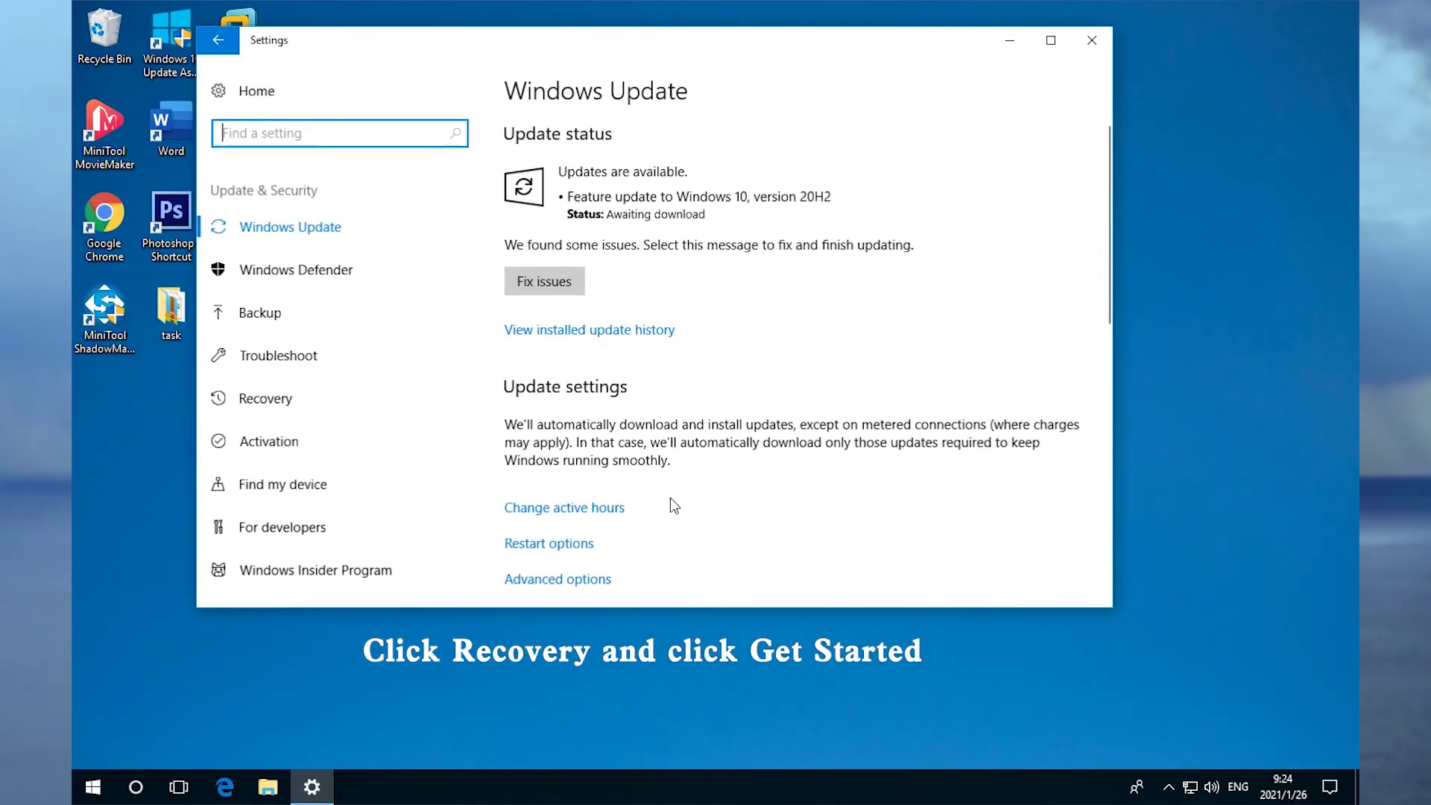
pyautogui.click(303, 397)
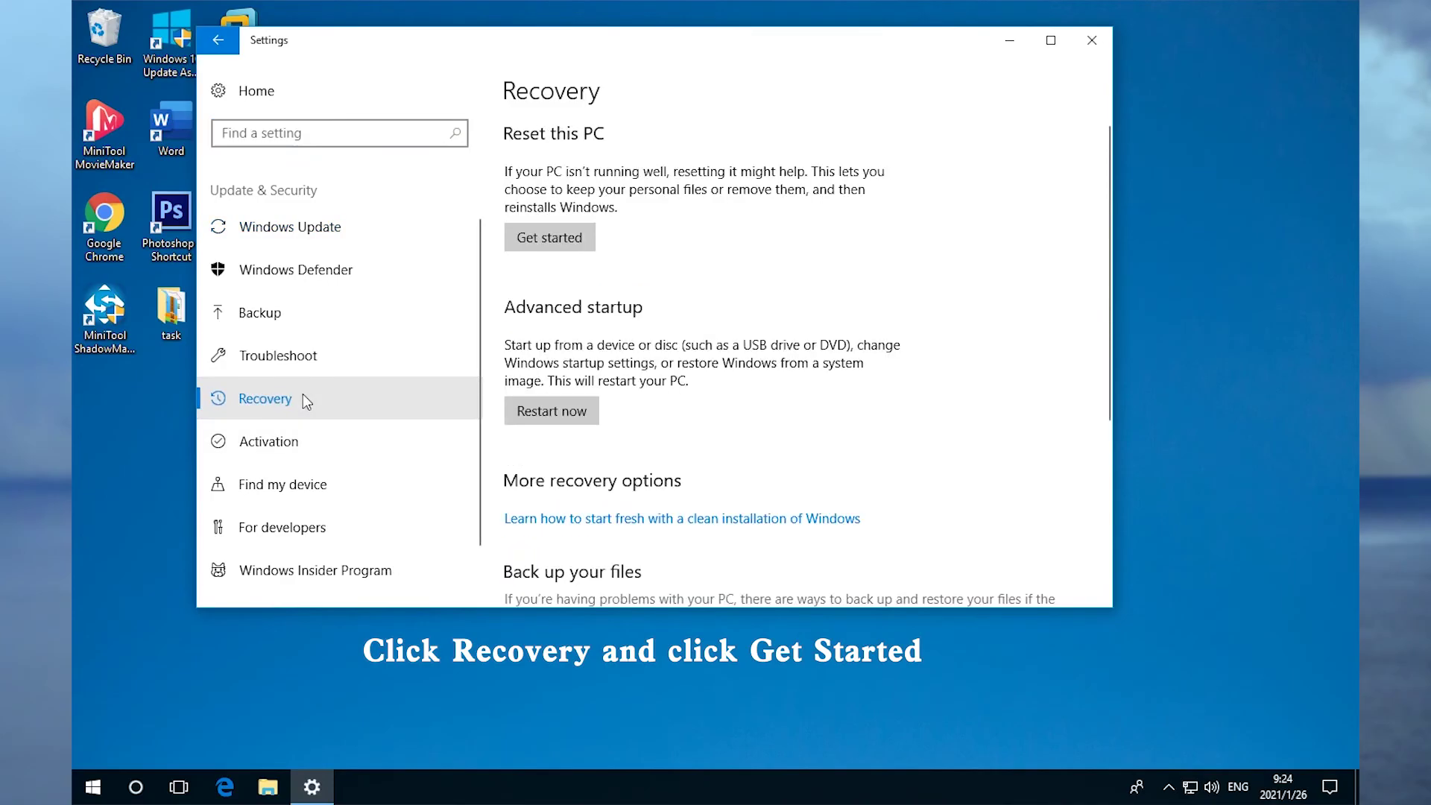
pyautogui.click(568, 242)
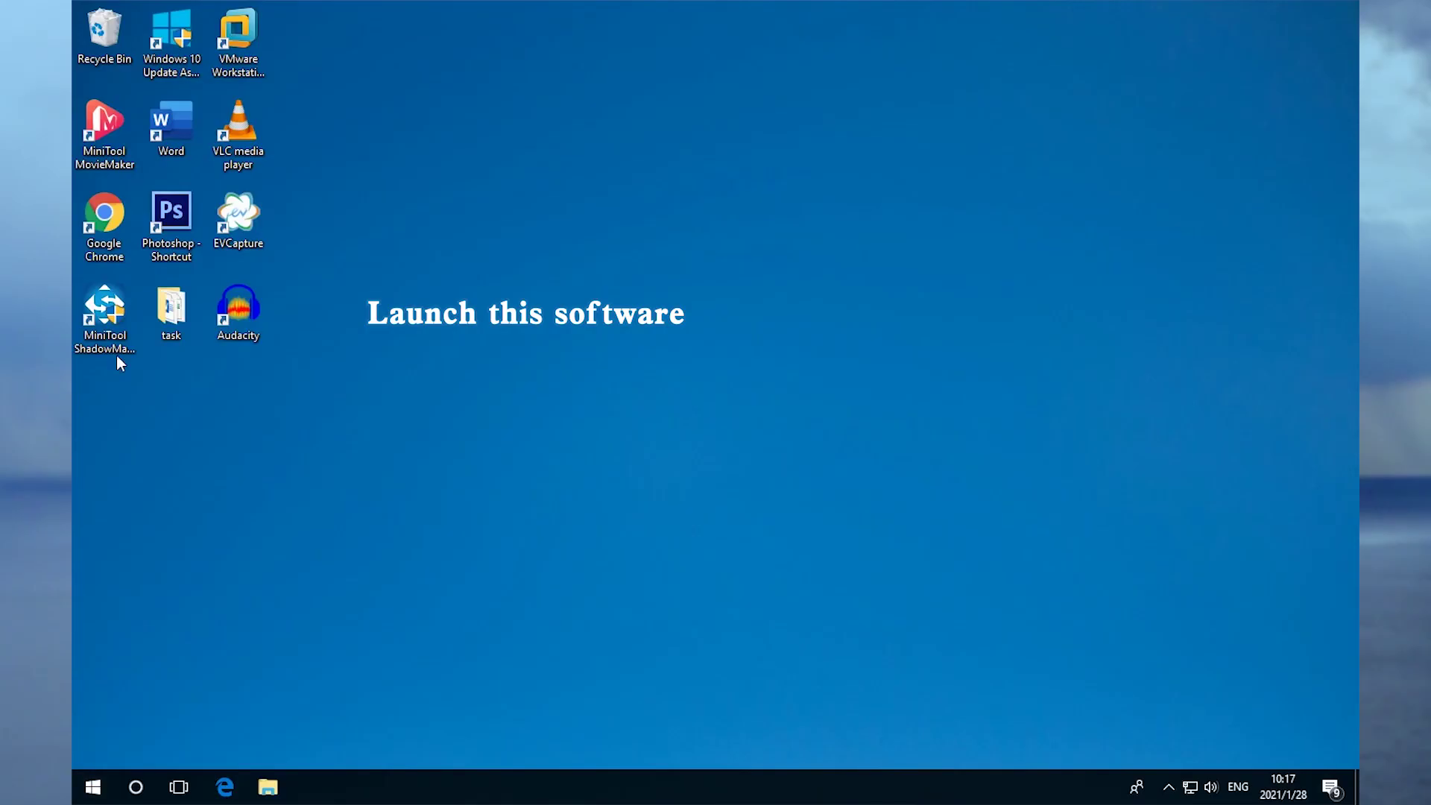
# - Launch ShadowMaker and set the Music library folder as the backup source
pyautogui.doubleClick(104, 323)
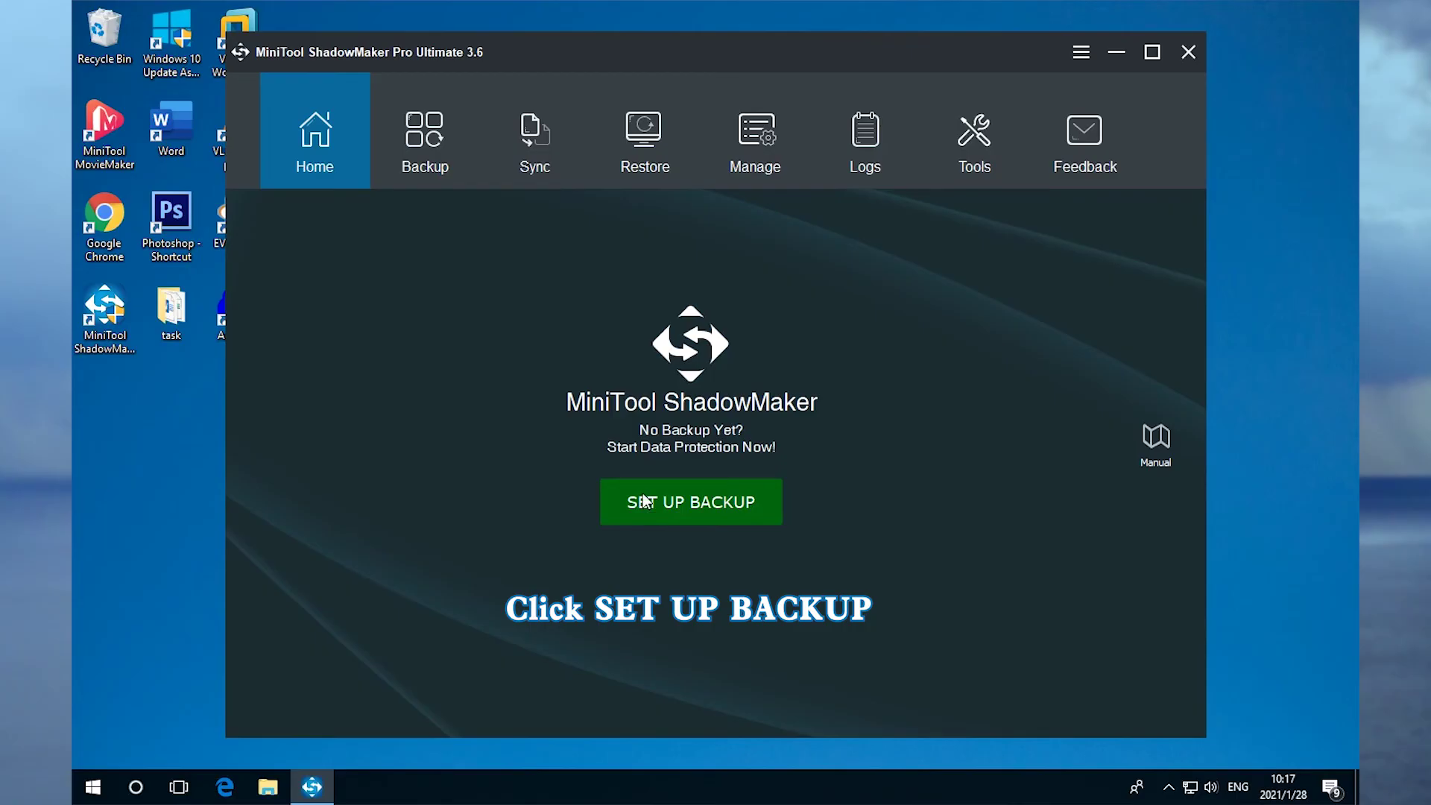
pyautogui.click(635, 506)
pyautogui.click(406, 248)
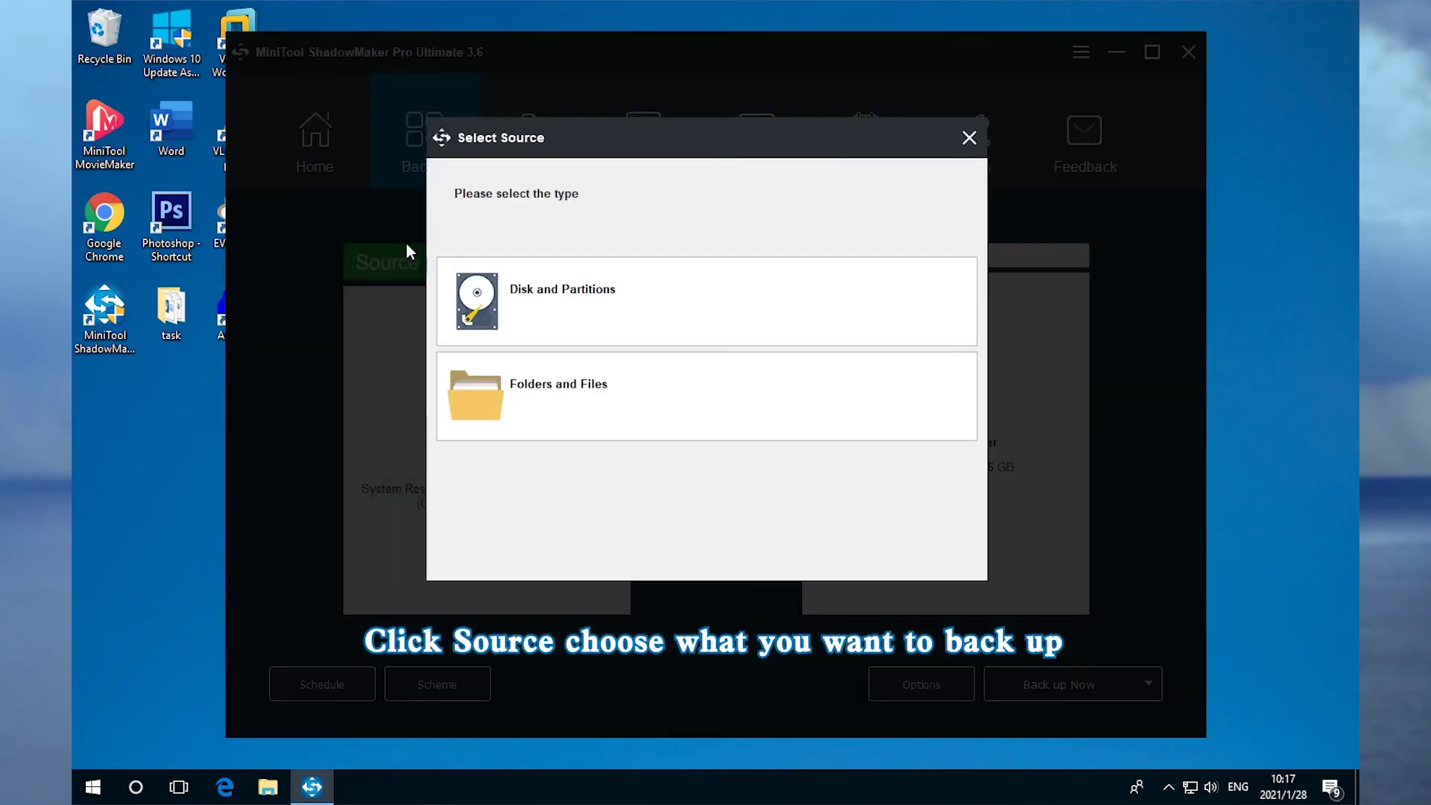
pyautogui.click(585, 410)
pyautogui.click(484, 259)
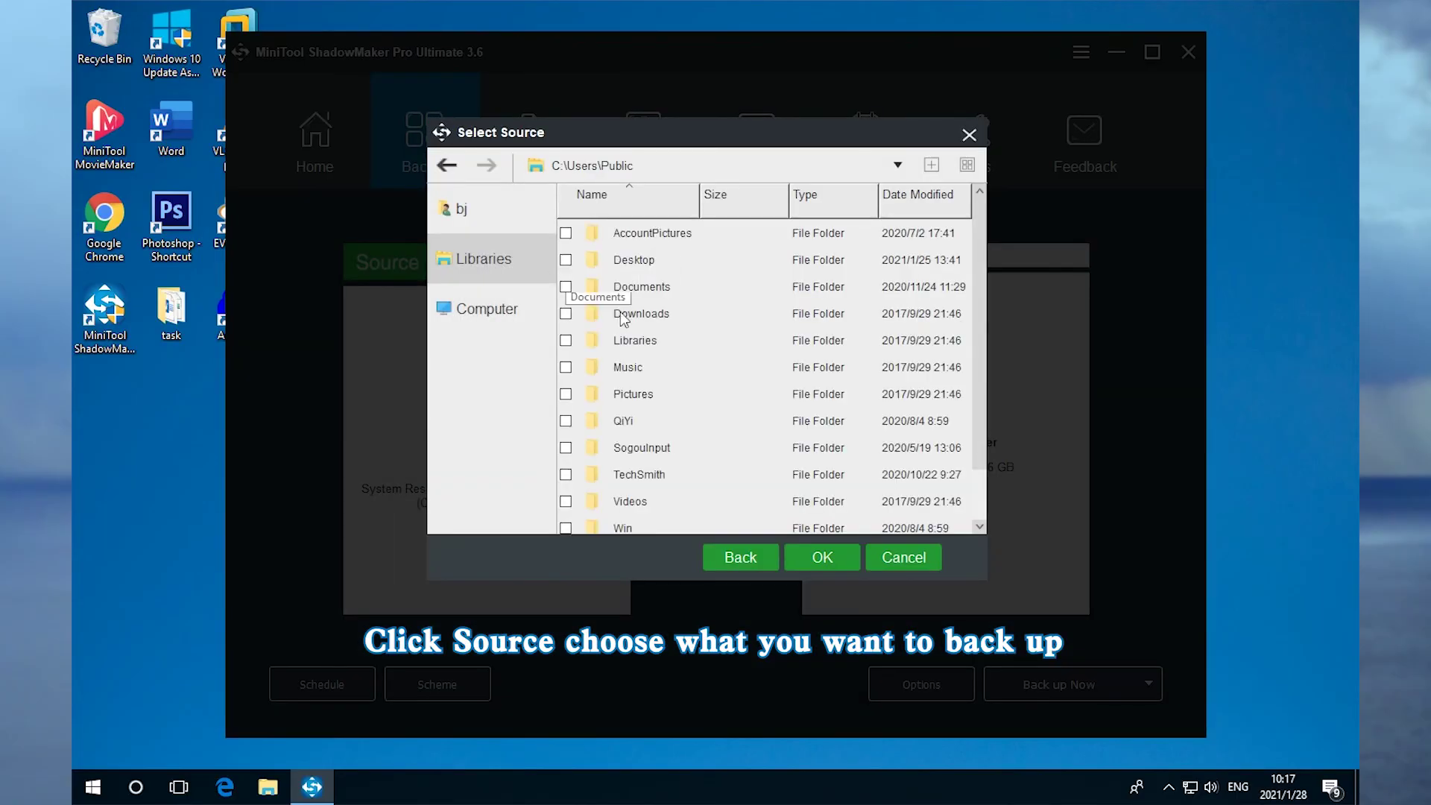
pyautogui.click(564, 367)
pyautogui.click(818, 559)
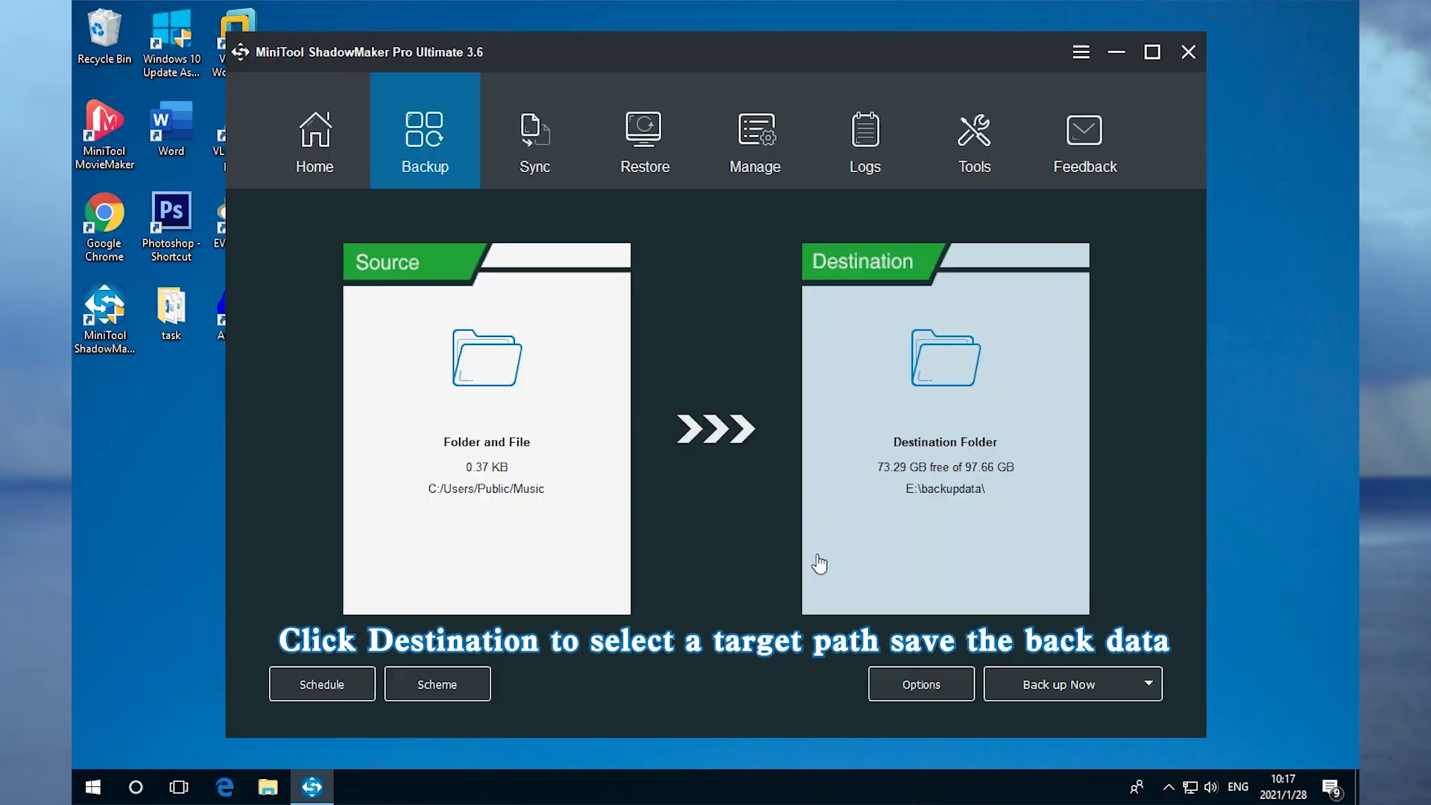
# - Set New Volume (E:) as destination and run the backup now
pyautogui.click(837, 315)
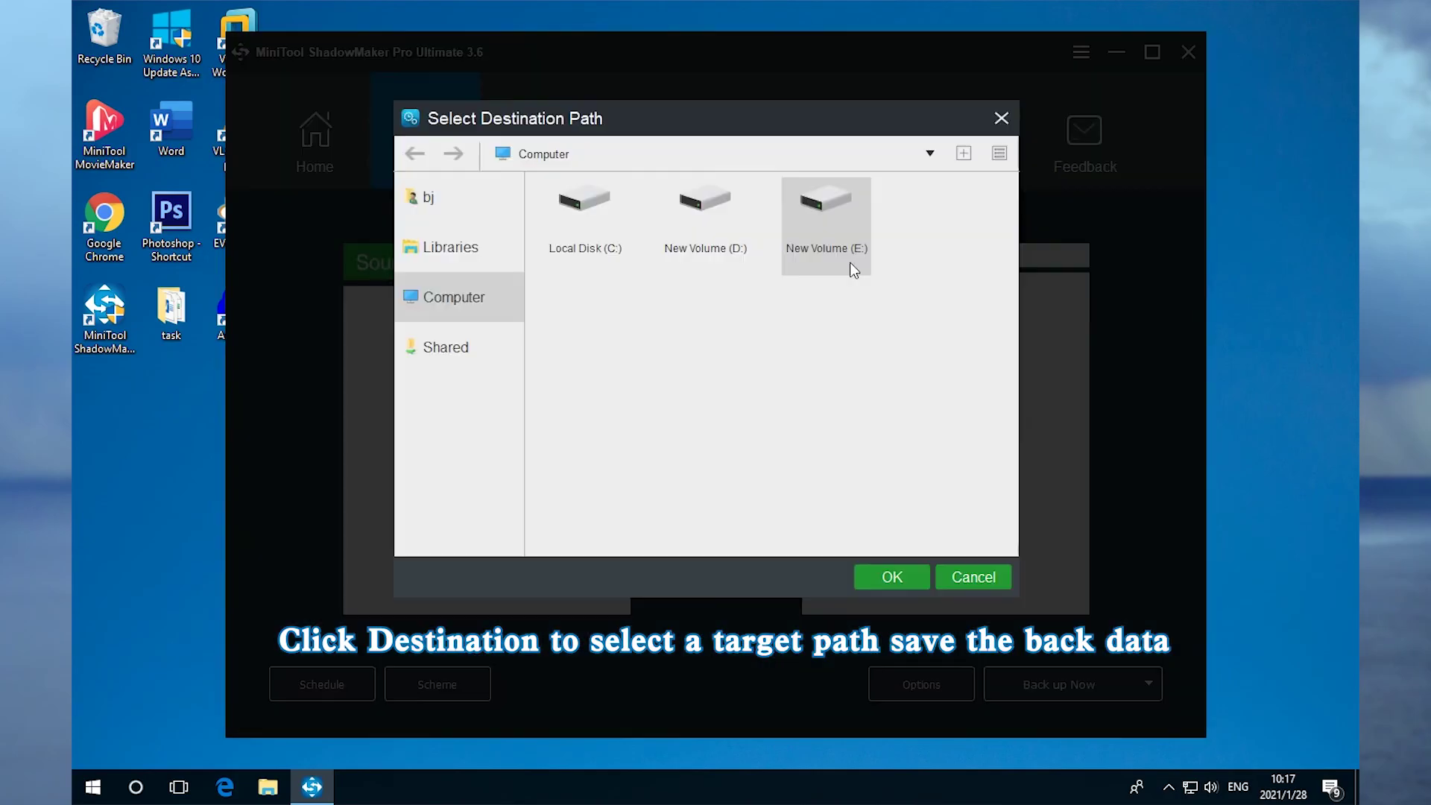
pyautogui.click(831, 229)
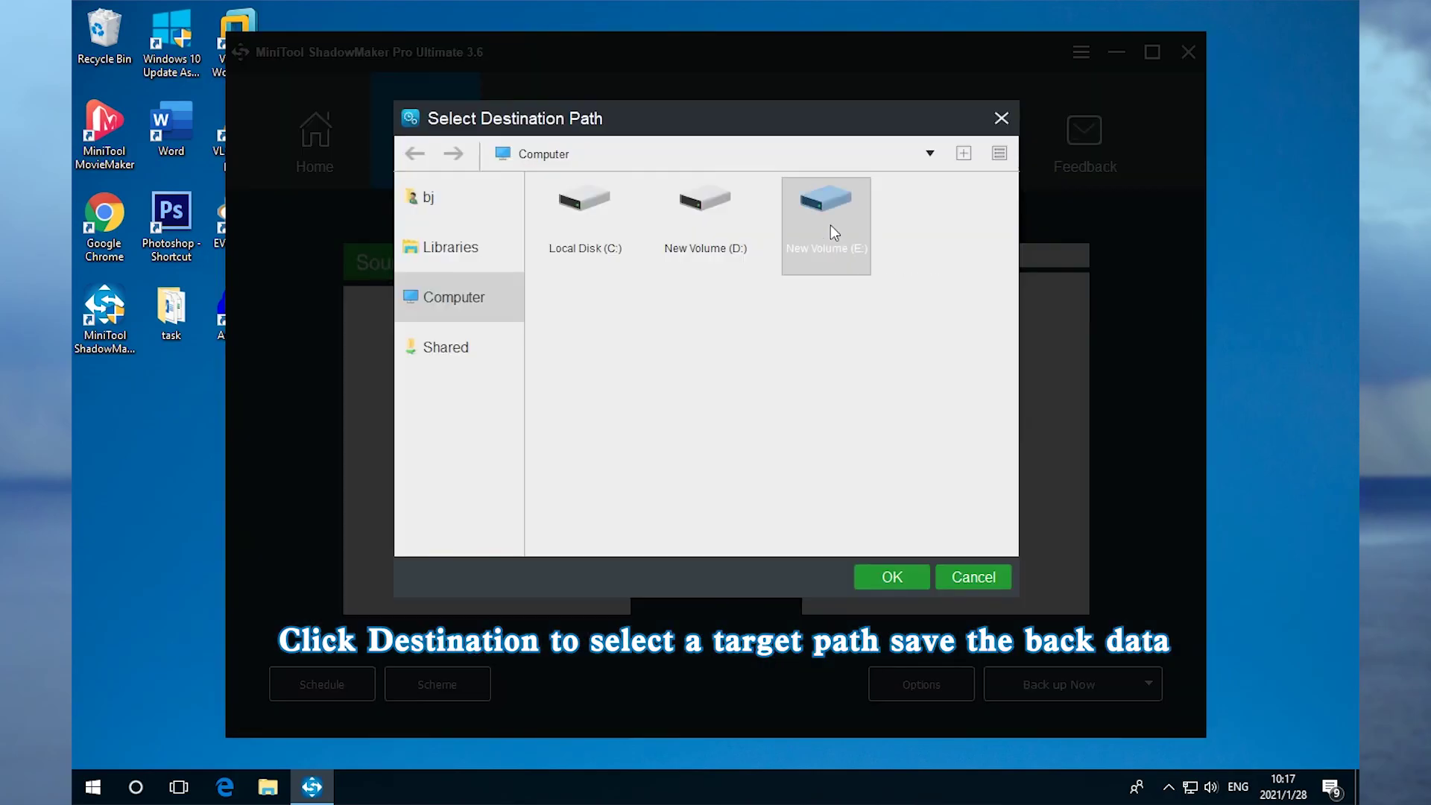
pyautogui.click(898, 578)
pyautogui.click(1067, 687)
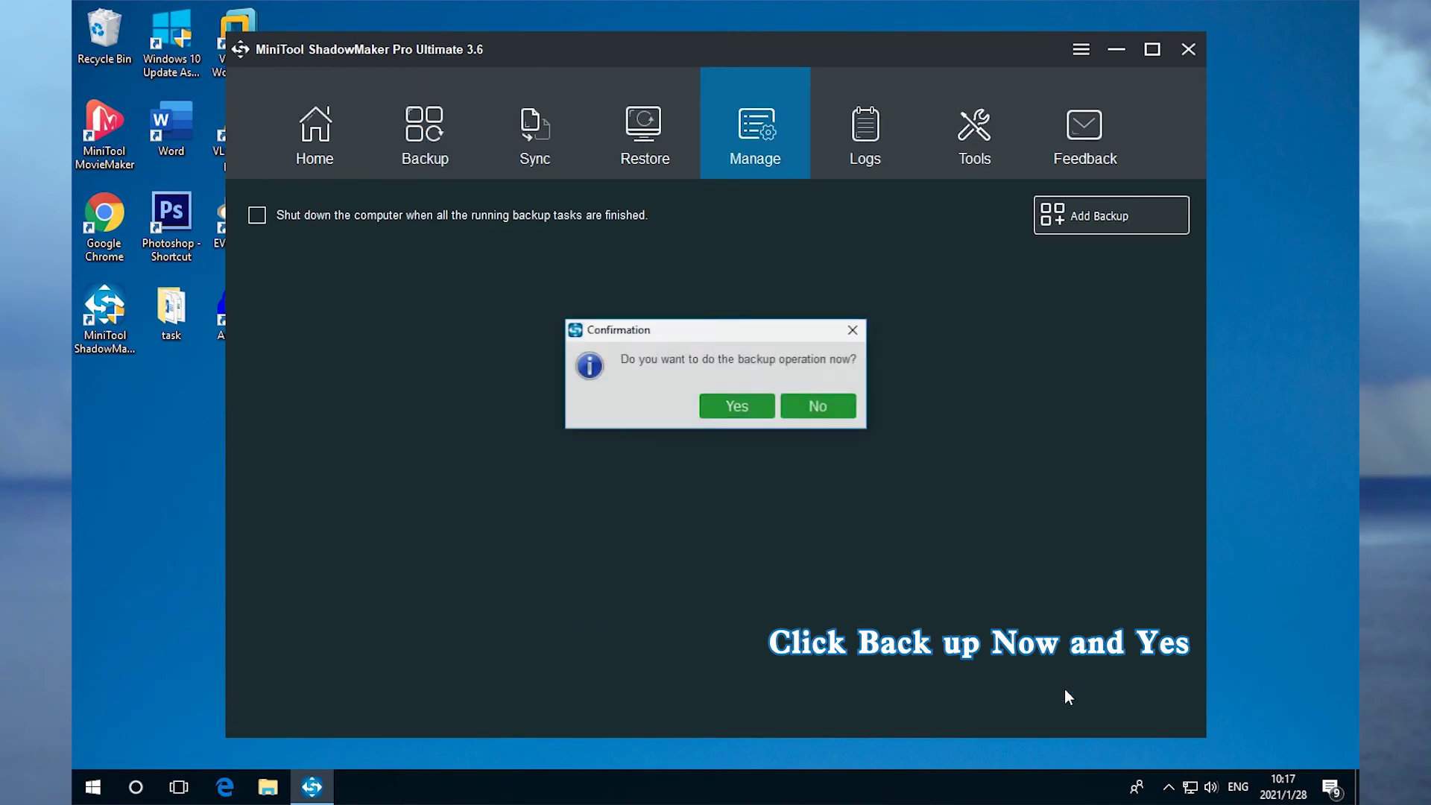
pyautogui.click(734, 410)
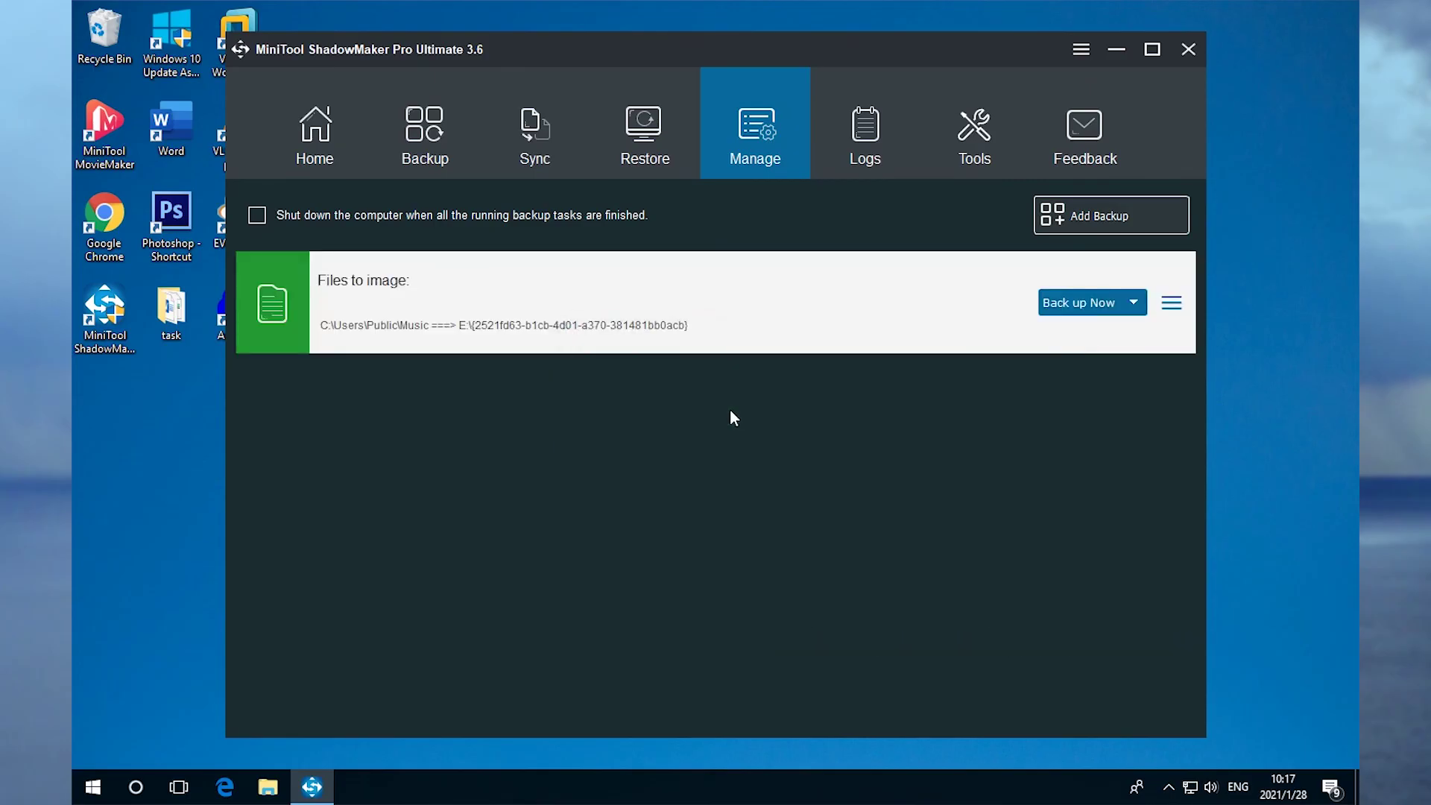